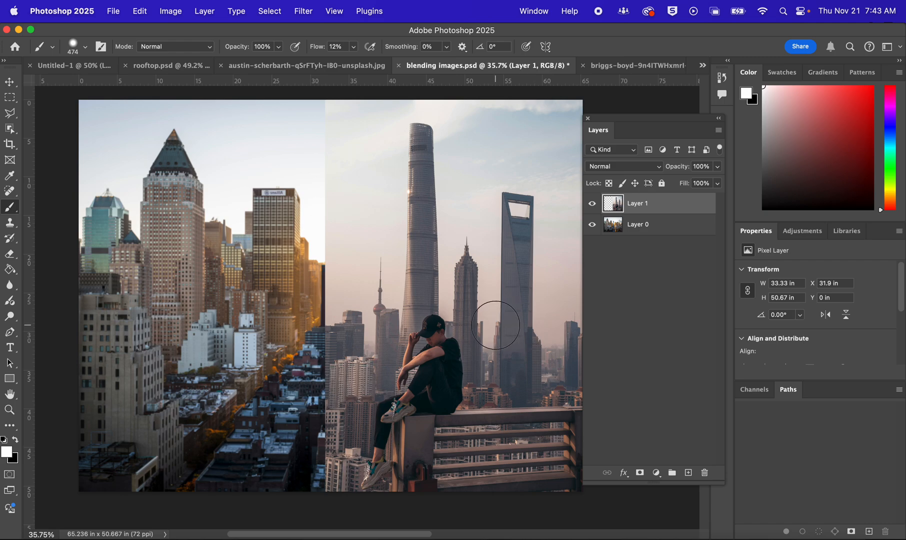
Select the seated man and the railing on Layer 1 using the Object Selection tool in Rectangle mode
drag(484, 288, 396, 274)
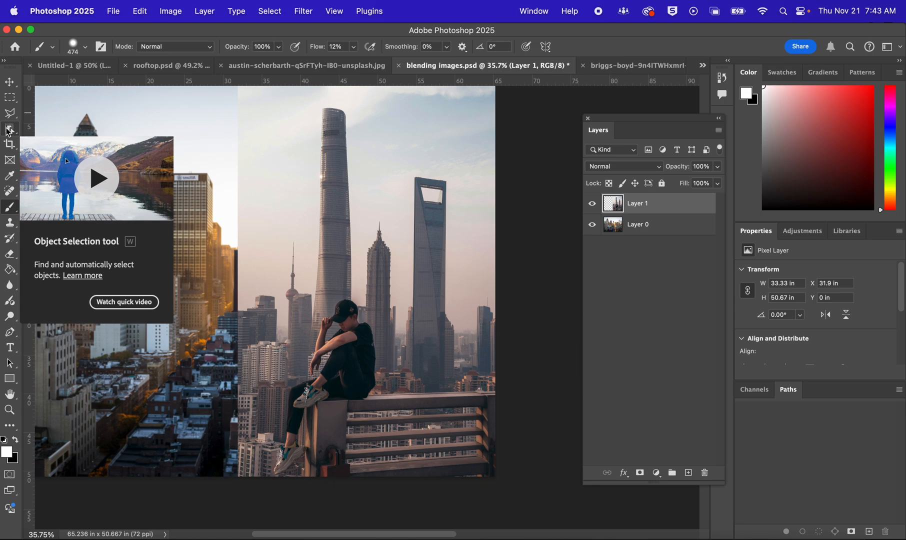
click(9, 132)
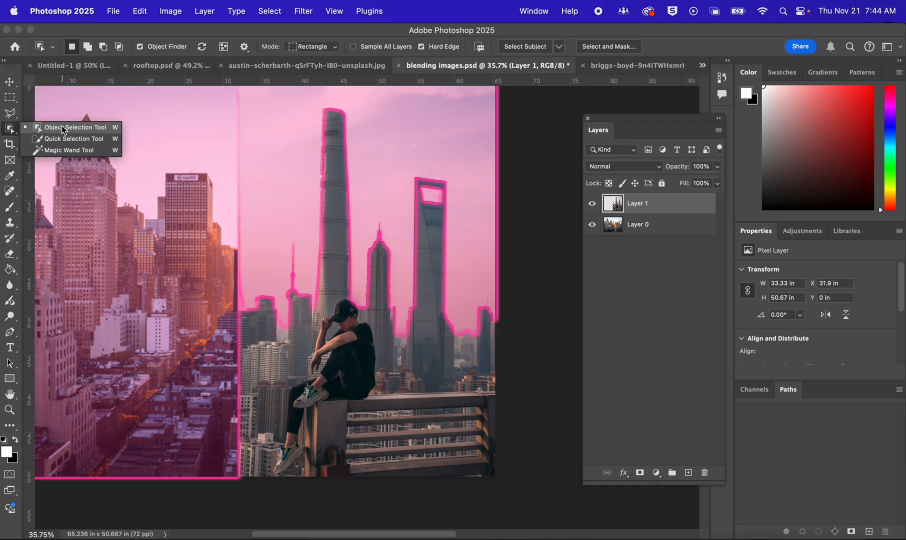
click(61, 127)
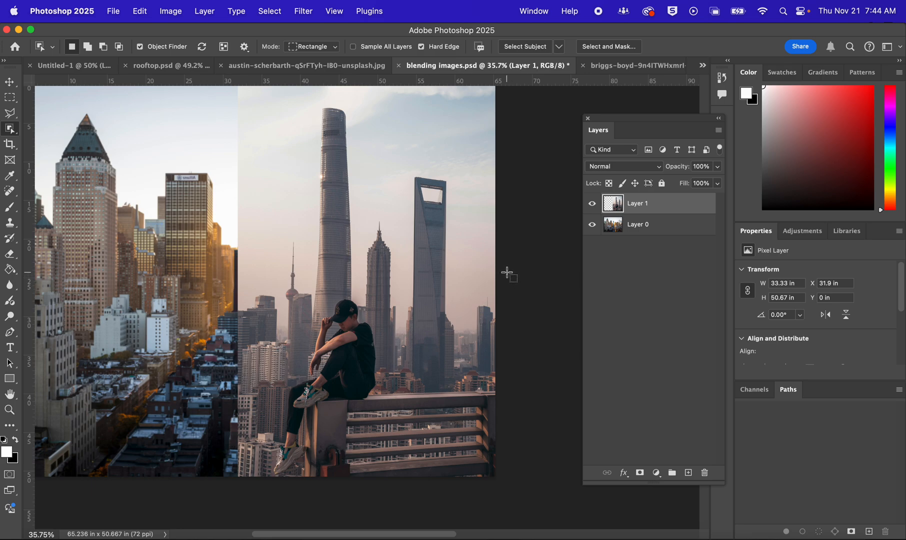
drag(513, 285, 260, 499)
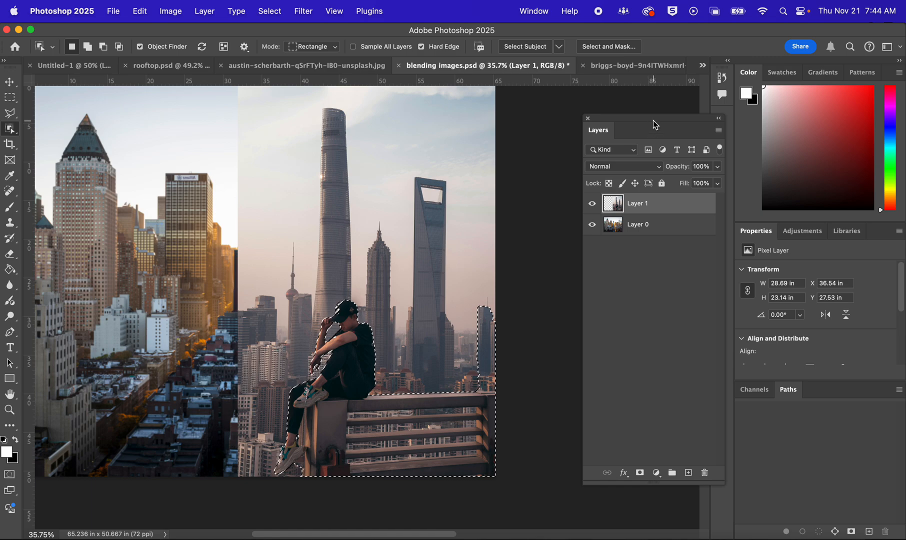
Add a layer mask to Layer 1 from the selection of the man and railing
drag(653, 121, 531, 114)
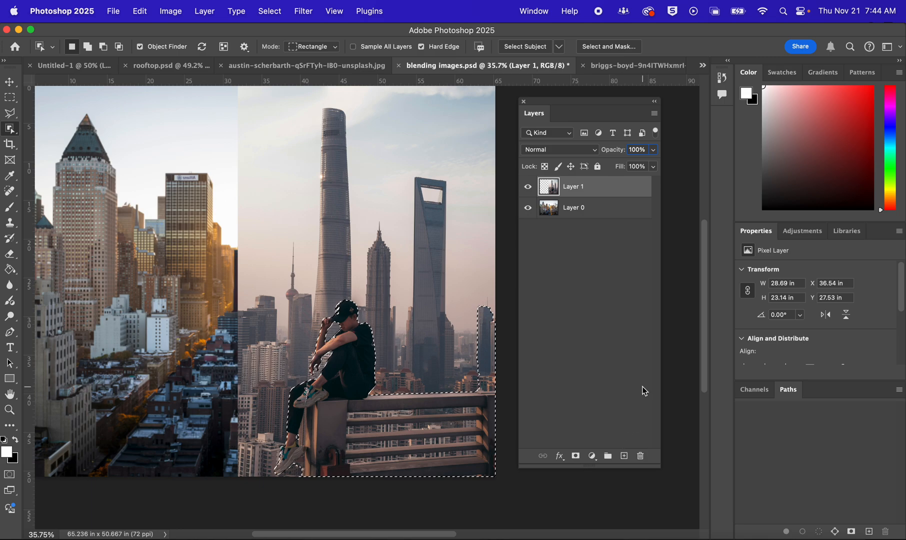
click(577, 457)
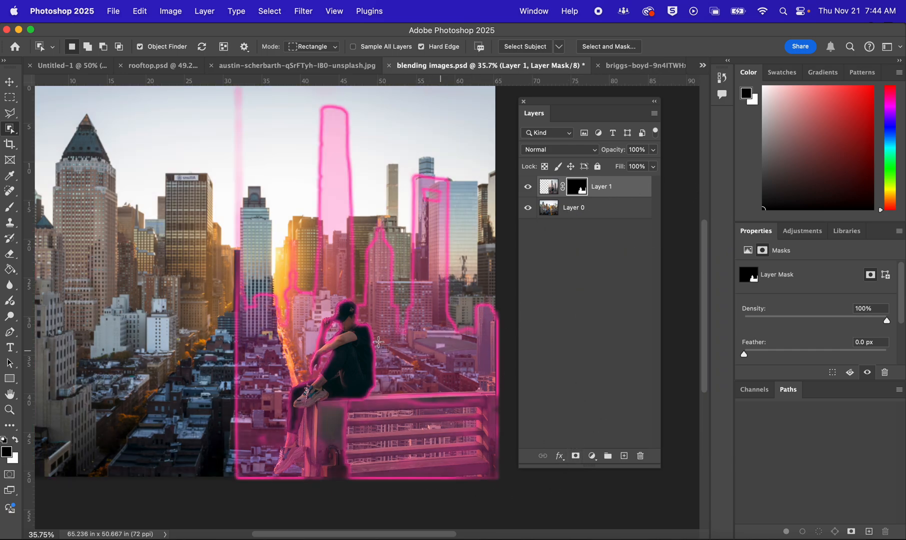
click(10, 81)
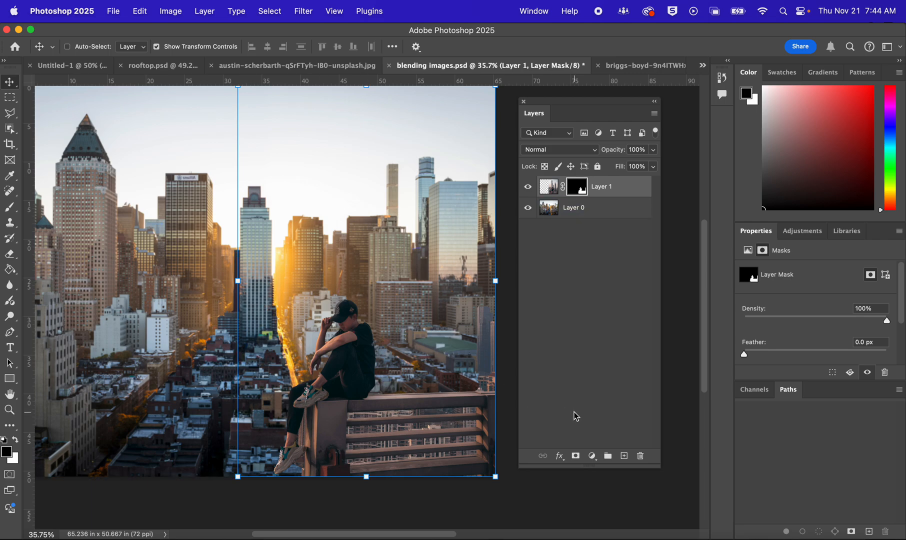
Hide Layer 0 and make Layer 1's mask the active editing target
click(528, 207)
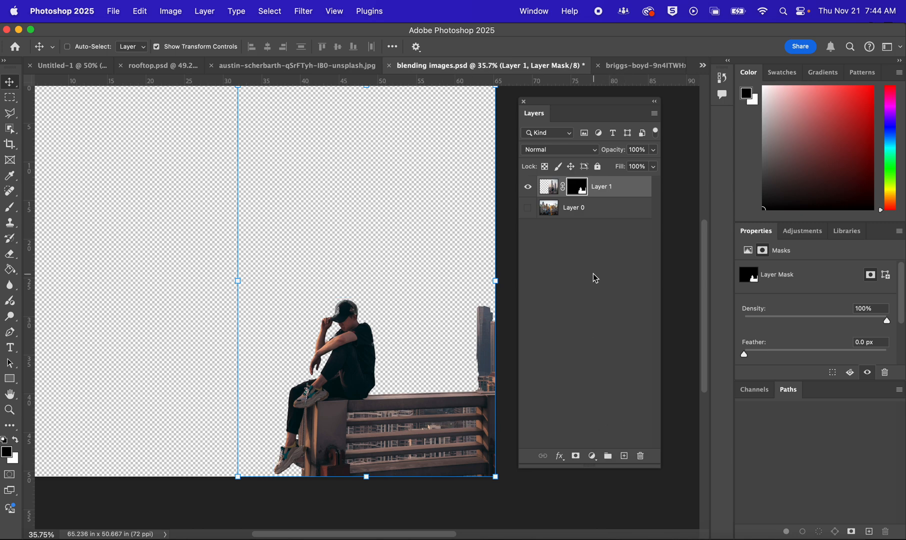
click(552, 187)
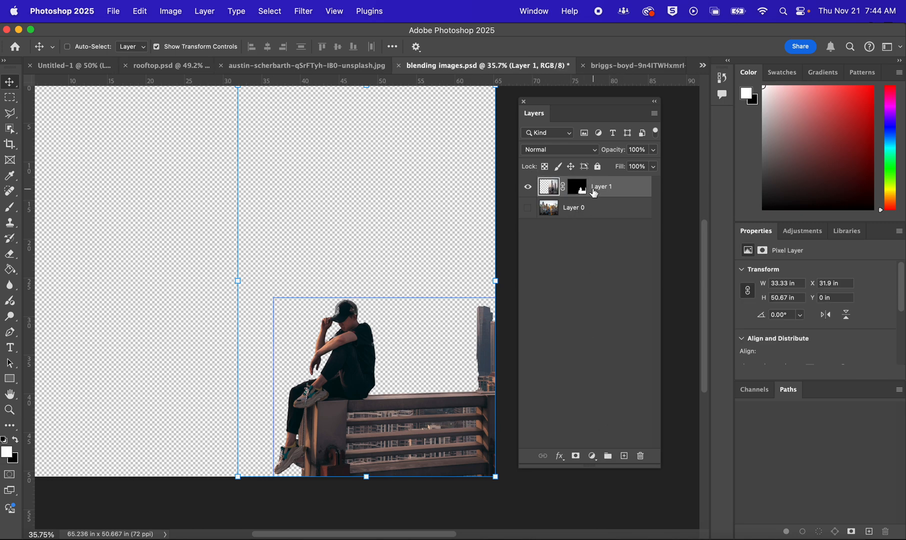
click(578, 187)
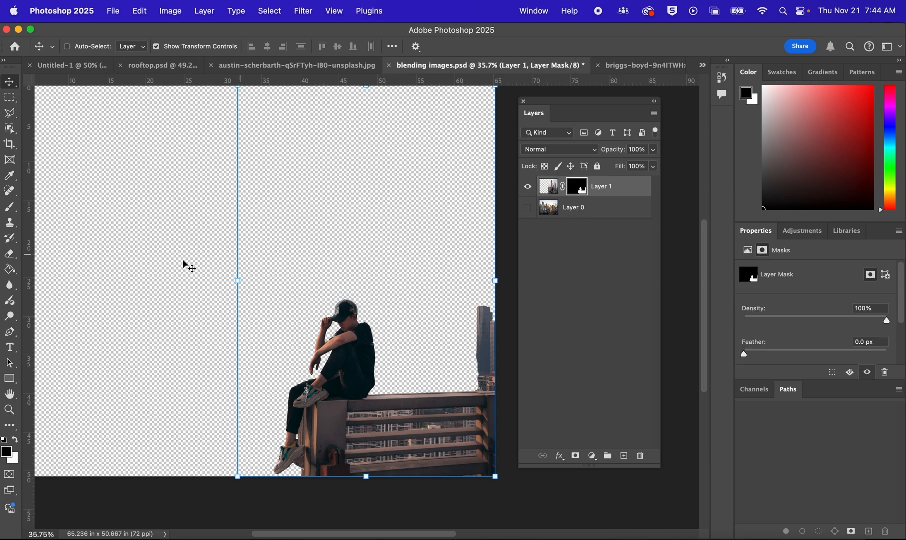
Paint black on Layer 1's mask with the 474 px Brush at 12% flow to hide the leftover tower beside the railing
click(10, 207)
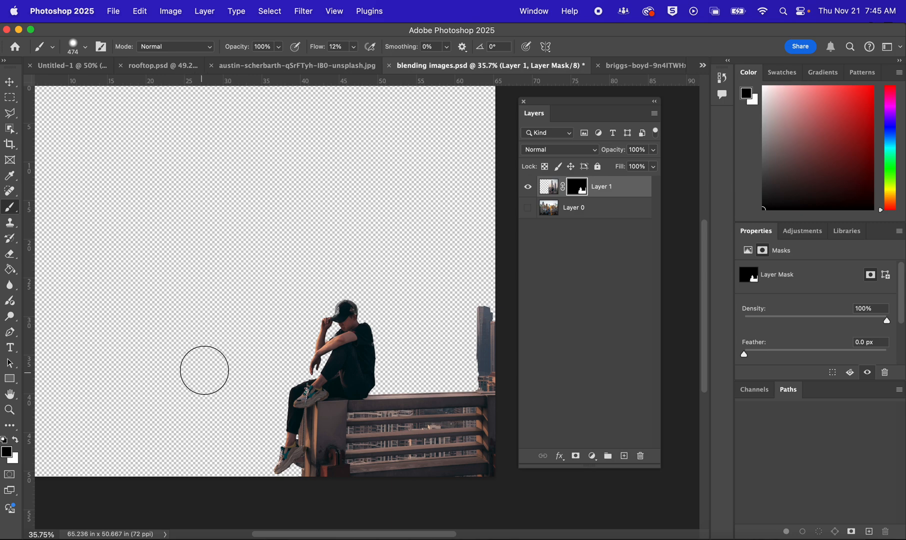
key(x)
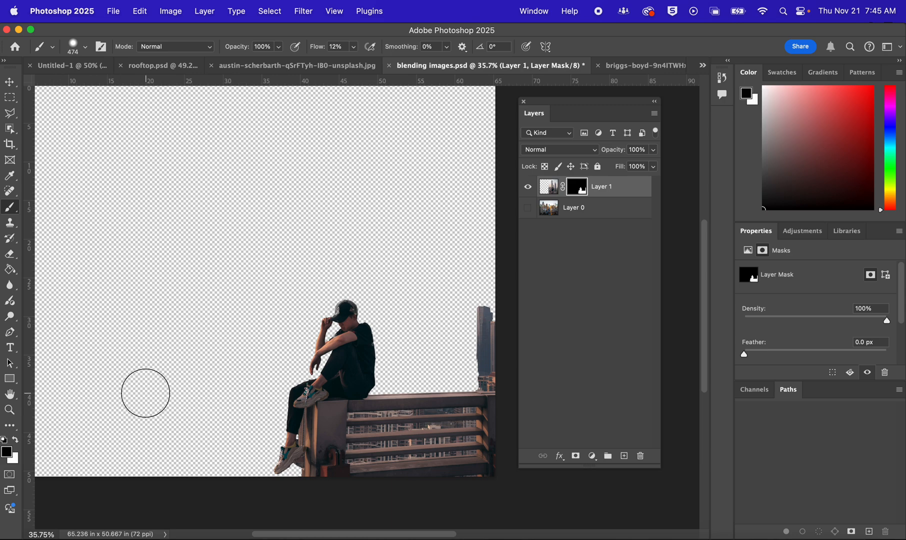
key(x)
key(x)
key(x)
key(x)
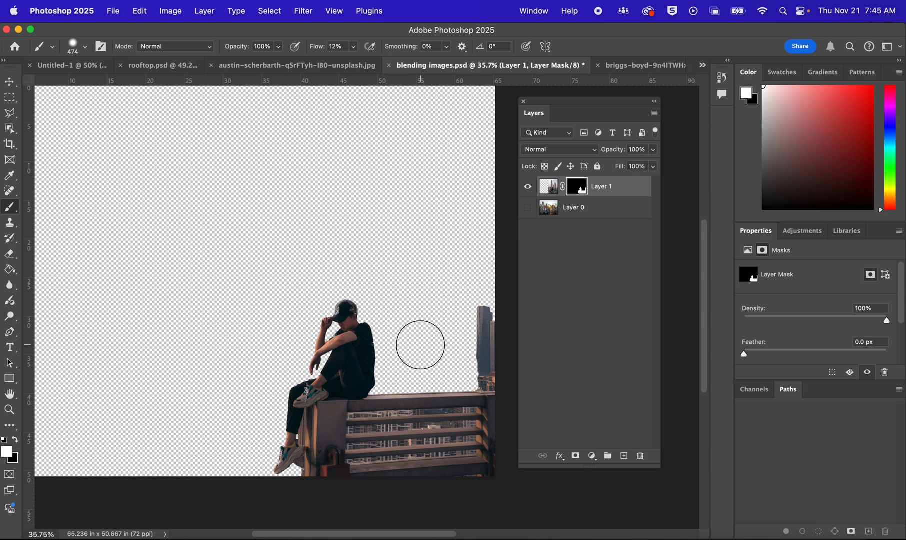
key(x)
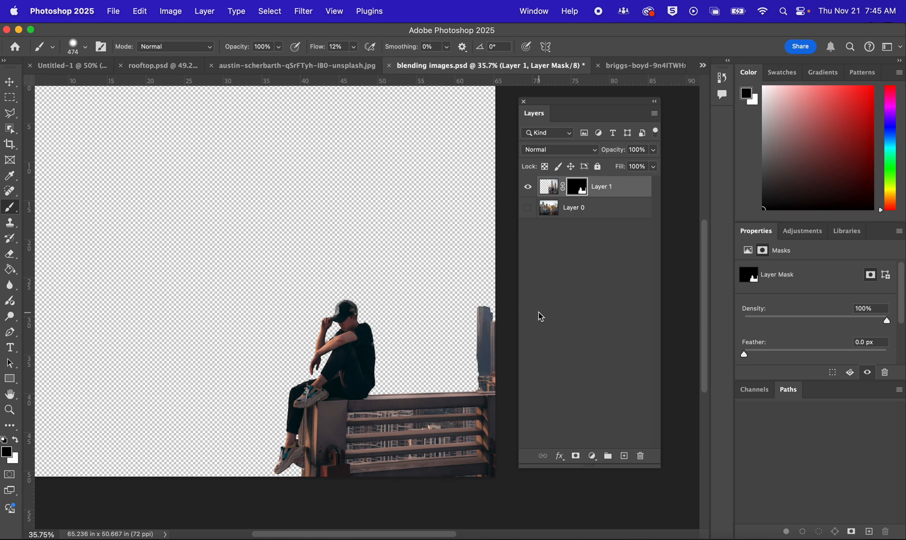
scroll(494, 317, up, 5)
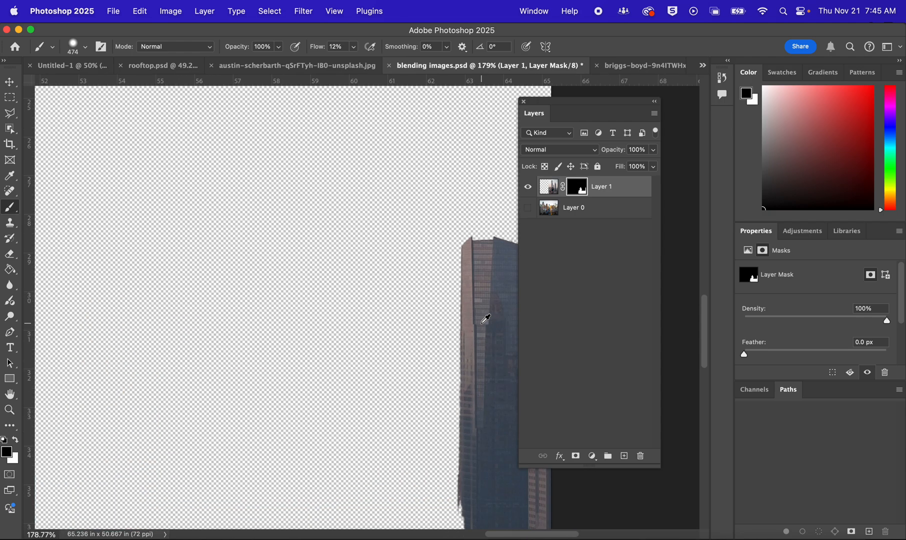
mouse_move(437, 324)
mouse_down()
mouse_move(383, 317)
mouse_move(272, 237)
mouse_move(242, 193)
mouse_move(239, 165)
mouse_move(243, 187)
mouse_move(303, 153)
mouse_move(255, 181)
mouse_move(284, 236)
mouse_move(239, 281)
mouse_move(363, 302)
mouse_move(312, 320)
mouse_move(424, 332)
mouse_move(329, 329)
mouse_move(389, 325)
mouse_move(247, 282)
mouse_move(317, 242)
mouse_up()
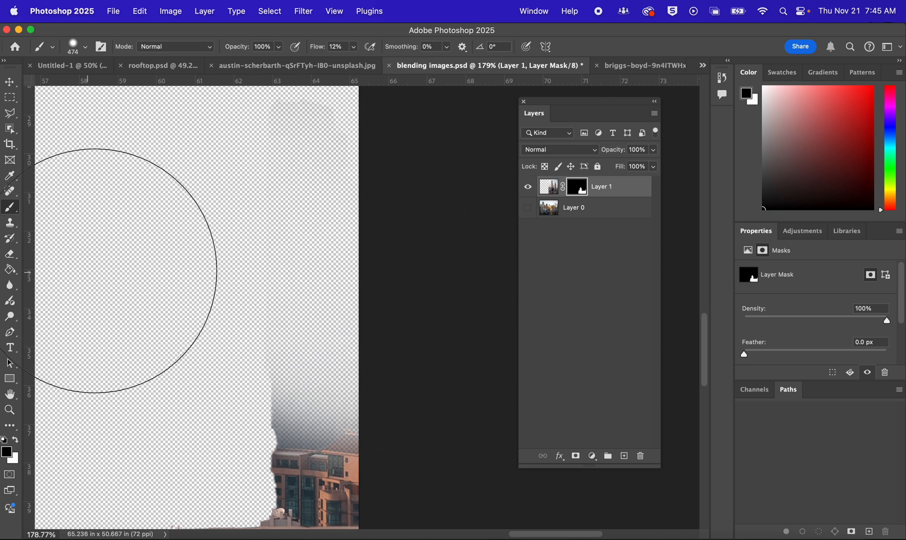
Reduce the brush to 206 px and mask out the lower leftover buildings down towards the railing's top edge
ctrl+alt+drag(260, 251, 125, 285)
ctrl+alt+drag(317, 265, 301, 267)
mouse_move(307, 416)
mouse_down()
mouse_move(248, 404)
mouse_move(264, 339)
mouse_move(323, 250)
mouse_up()
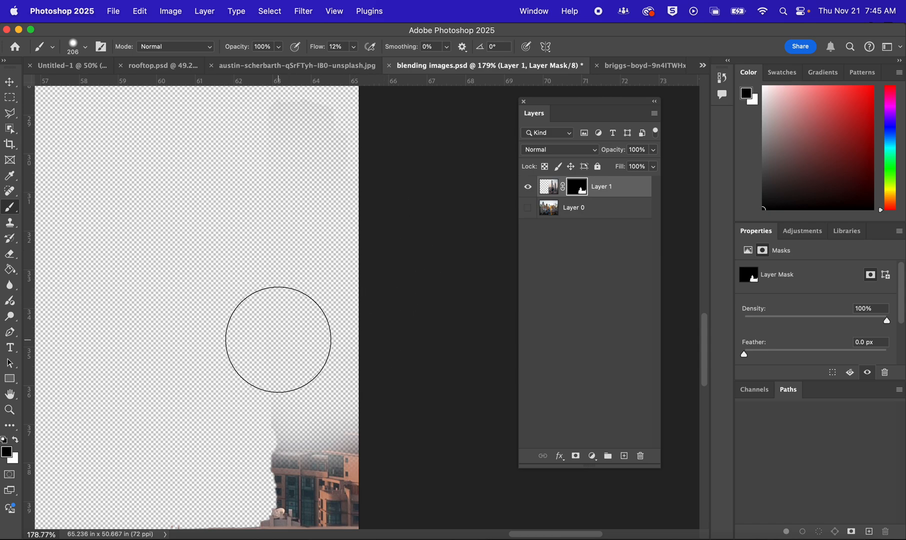
drag(284, 299, 270, 143)
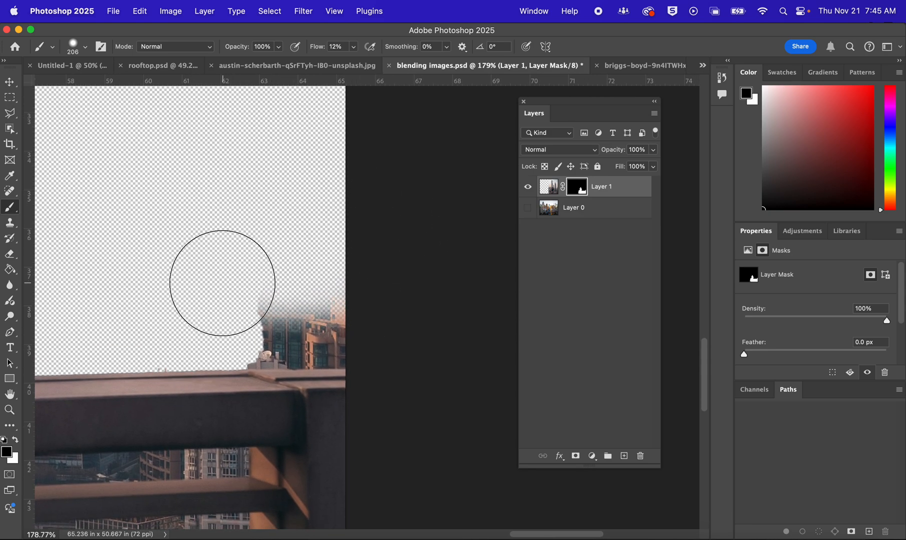
drag(222, 283, 262, 291)
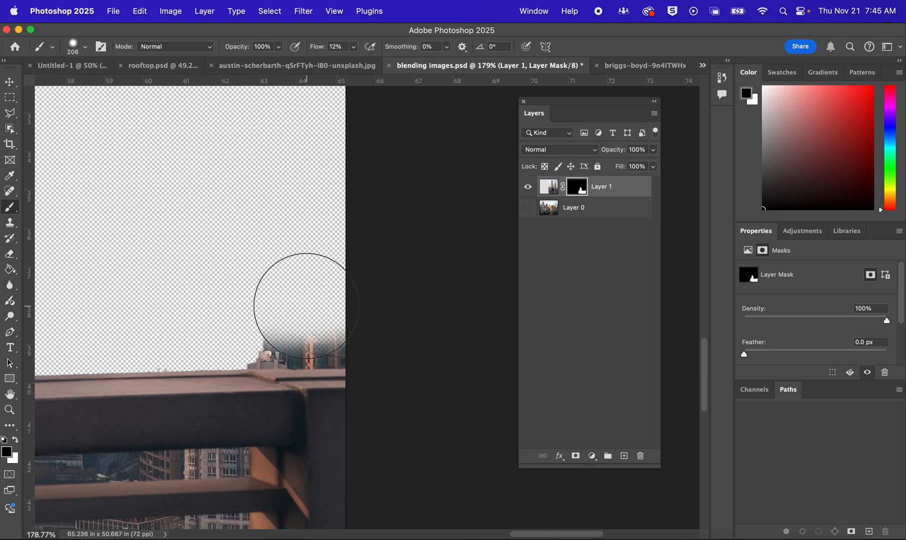
Mask out the remaining building haze just above the railing's corner with a harder 150 px brush
scroll(310, 305, up, 5)
drag(320, 278, 307, 149)
drag(356, 183, 258, 214)
mouse_move(170, 222)
mouse_down()
mouse_move(358, 312)
mouse_move(360, 351)
mouse_up()
mouse_move(280, 335)
mouse_down()
mouse_move(190, 317)
mouse_move(285, 284)
mouse_move(310, 287)
mouse_up()
key(super+z)
mouse_move(205, 174)
mouse_down()
mouse_move(117, 153)
mouse_move(89, 260)
mouse_move(50, 259)
mouse_move(434, 260)
mouse_move(100, 205)
mouse_up()
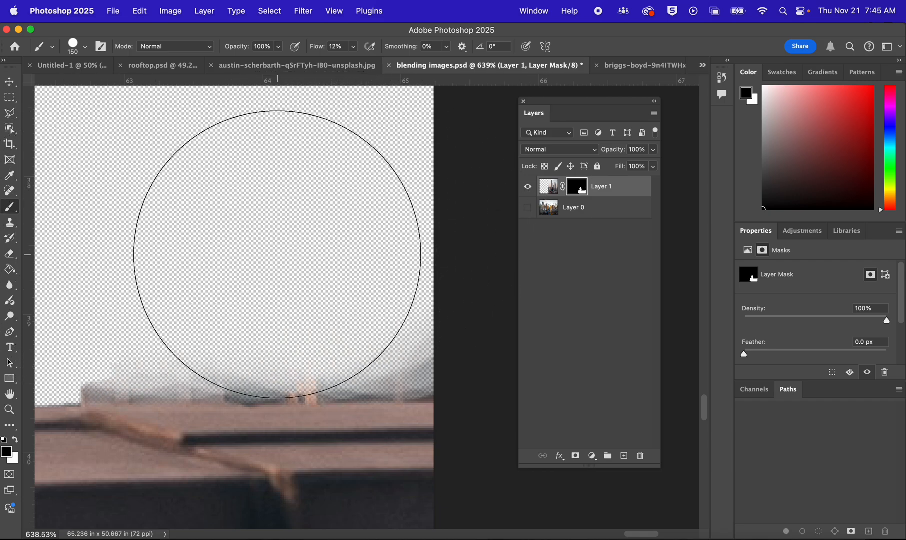
mouse_move(277, 254)
mouse_down()
mouse_move(344, 243)
mouse_move(357, 244)
mouse_move(336, 242)
mouse_move(460, 257)
mouse_move(428, 259)
mouse_up()
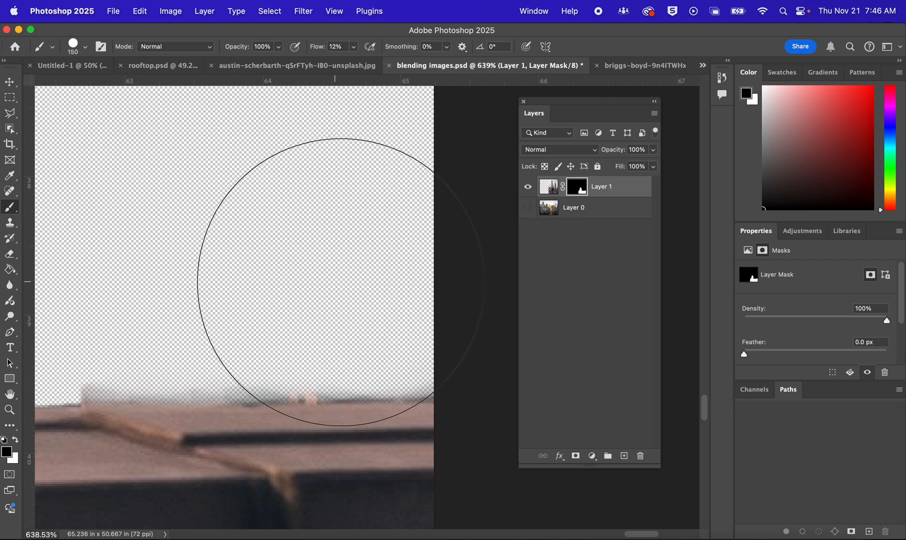
ctrl+alt+drag(336, 283, 168, 310)
Clean the mask along the railing's top edge with a 51 px brush at 75% flow
alt+scroll(307, 320, up, 4)
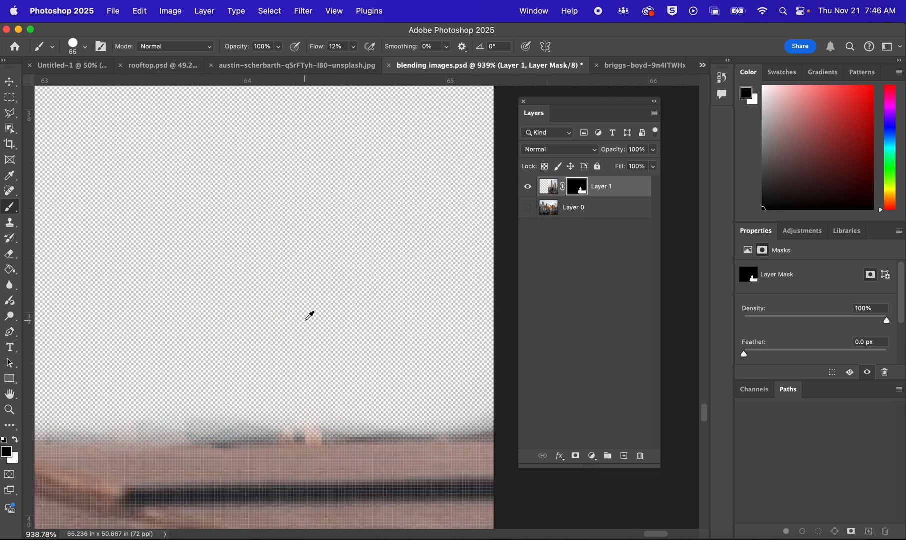
scroll(310, 316, down, 5)
scroll(309, 316, left, 5)
ctrl+alt+drag(348, 188, 305, 220)
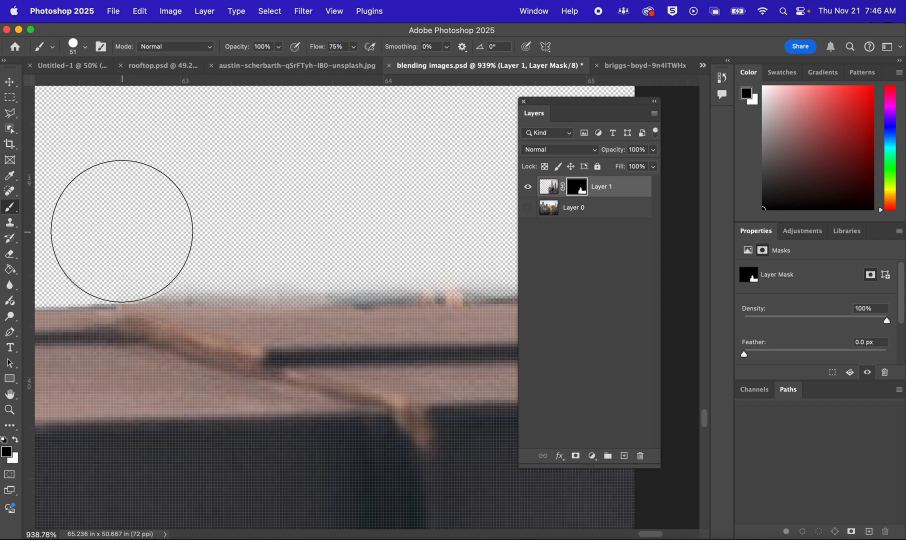
drag(220, 232, 3, 212)
shift+click(444, 210)
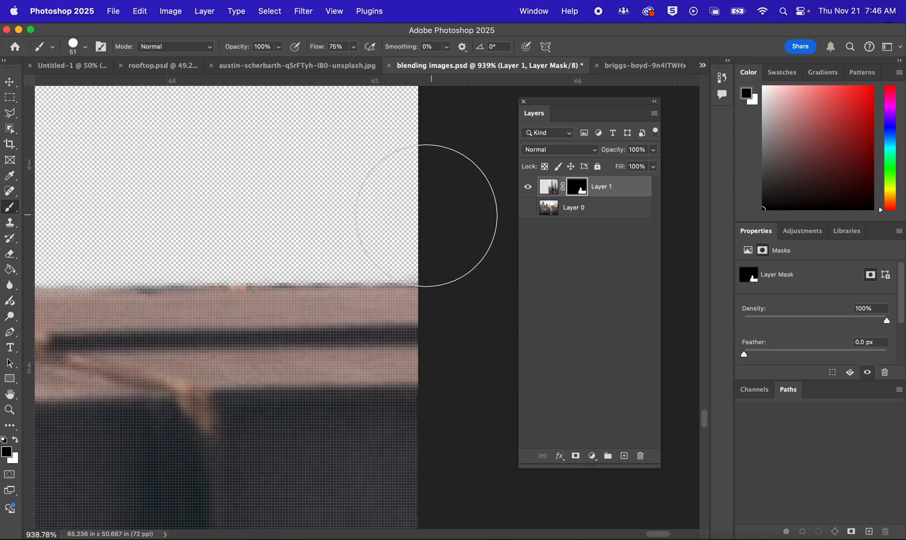
scroll(424, 217, down, 10)
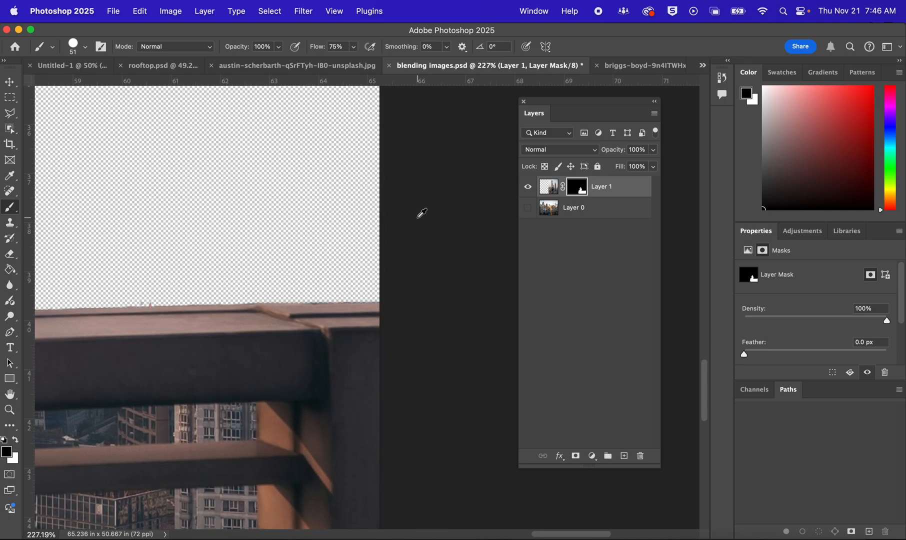
Switch to the Polygonal Lasso tool and move the Layers panel clear of the railing slats
drag(269, 360, 464, 221)
scroll(358, 254, down, 2)
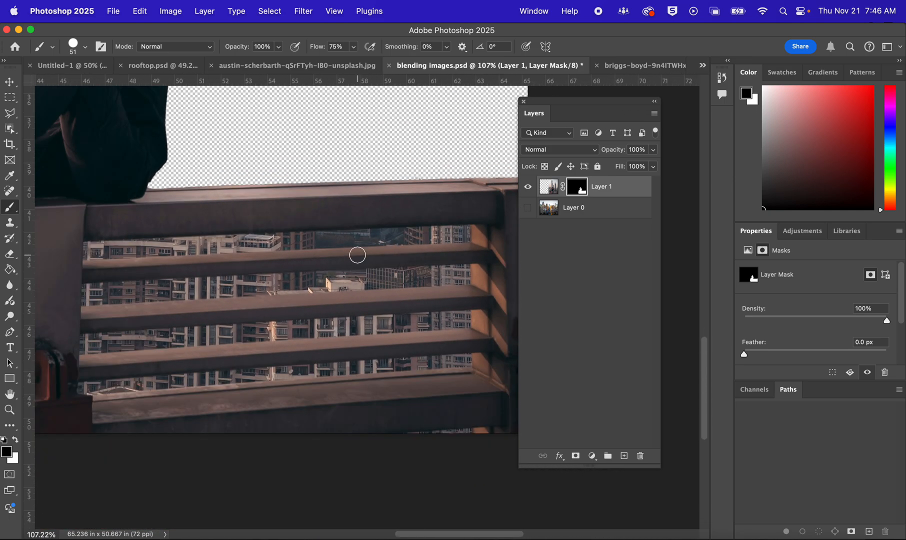
mouse_move(342, 259)
mouse_down()
mouse_move(347, 244)
mouse_move(334, 250)
mouse_up()
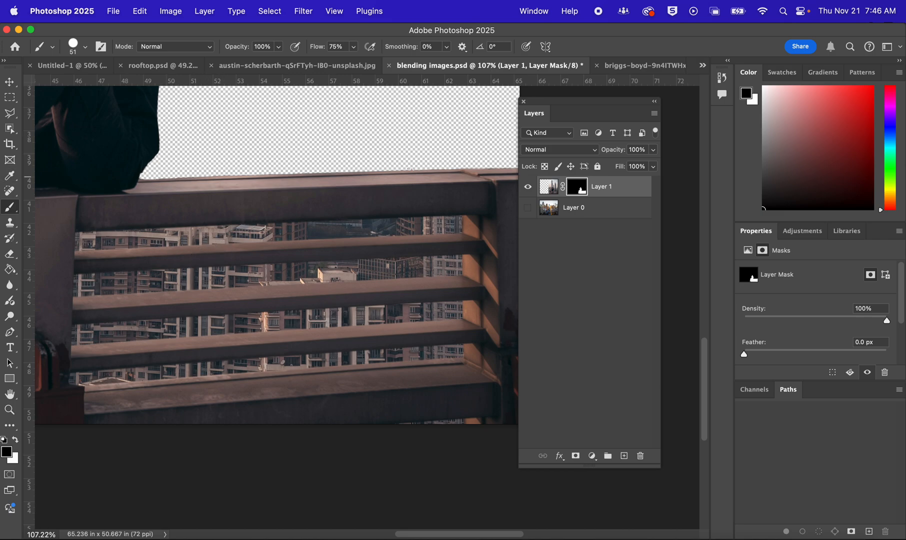
click(9, 114)
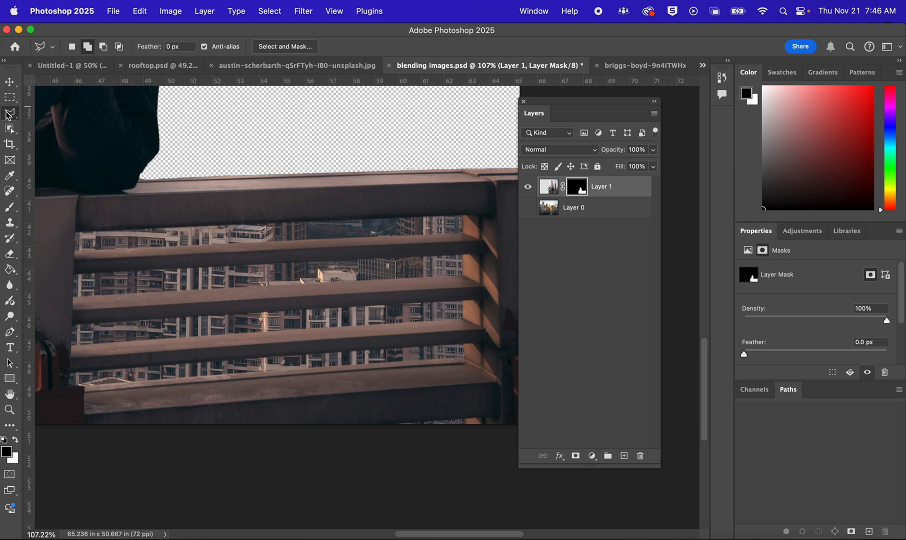
scroll(200, 338, up, 2)
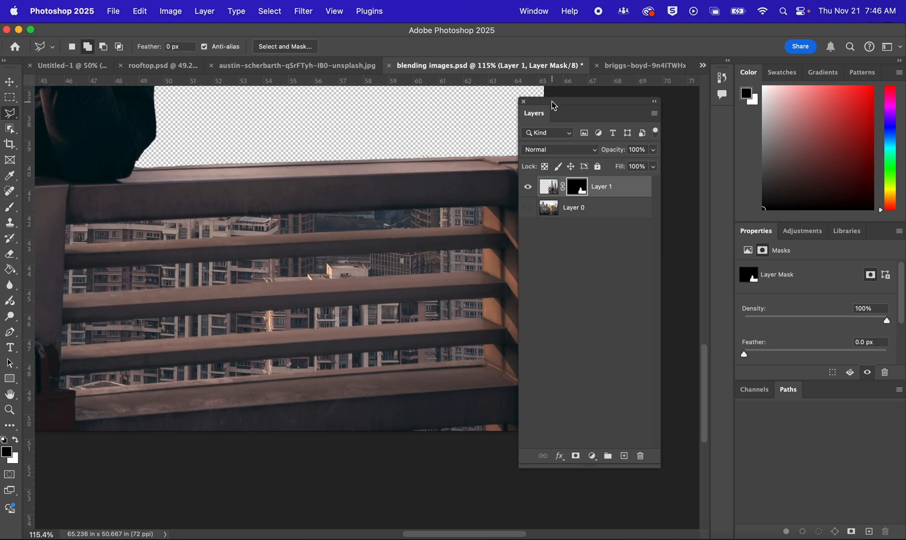
drag(553, 105, 645, 116)
Select the first gap between the railing's top beam and the slat below it with the Polygonal Lasso
scroll(150, 219, up, 3)
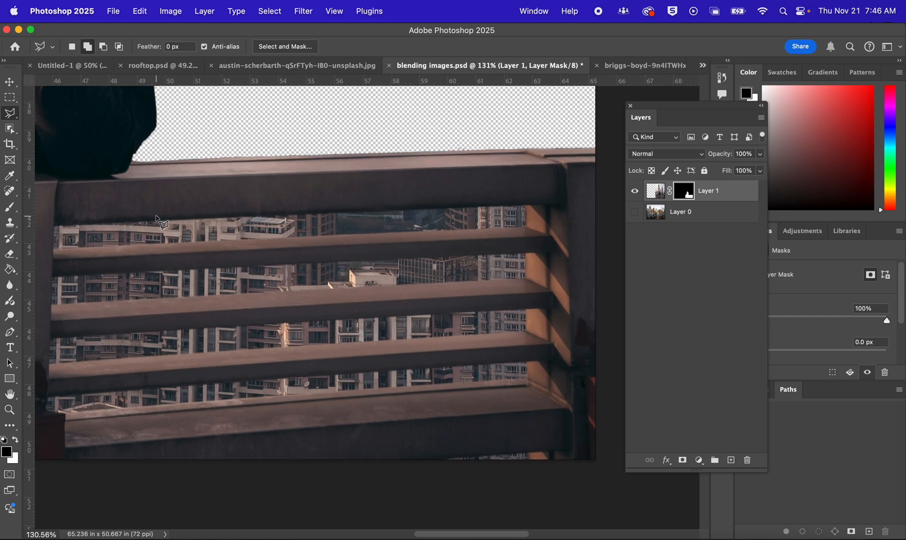
scroll(158, 216, up, 2)
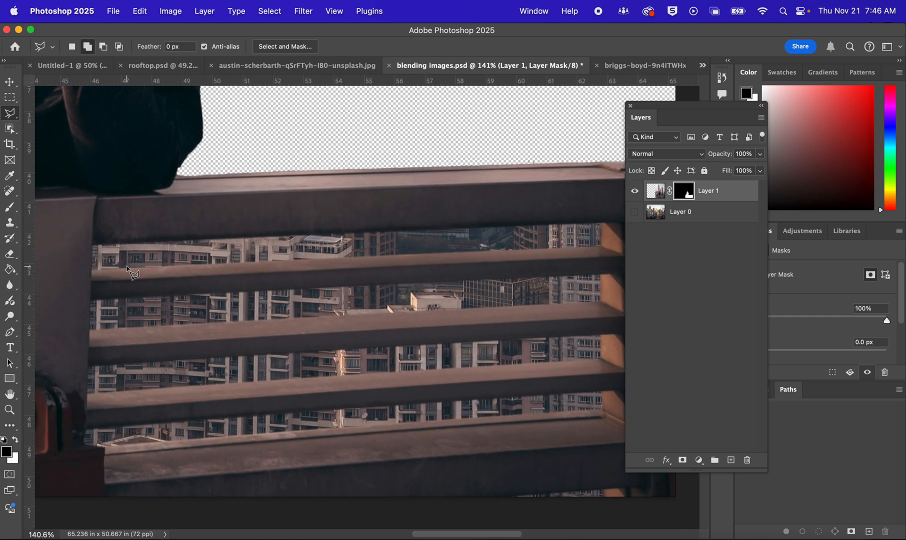
scroll(128, 271, up, 4)
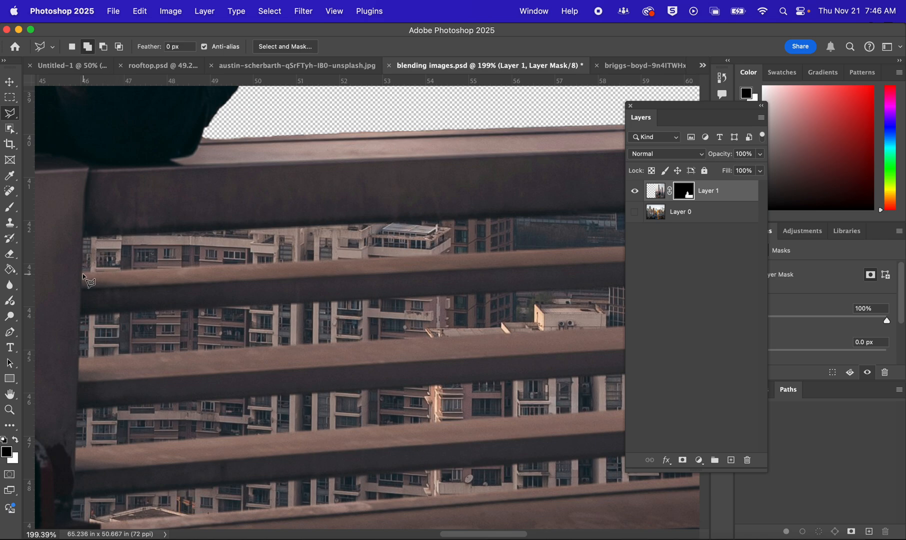
click(84, 236)
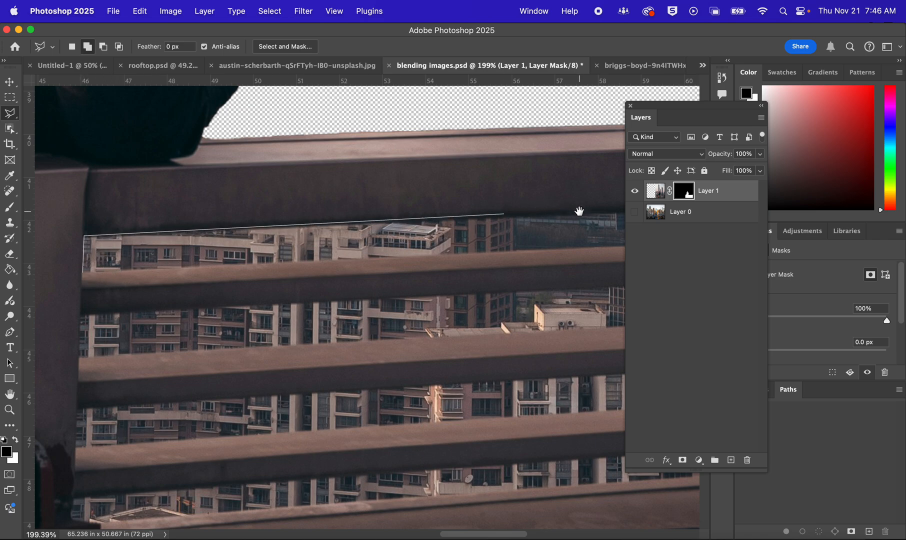
drag(579, 211, 253, 245)
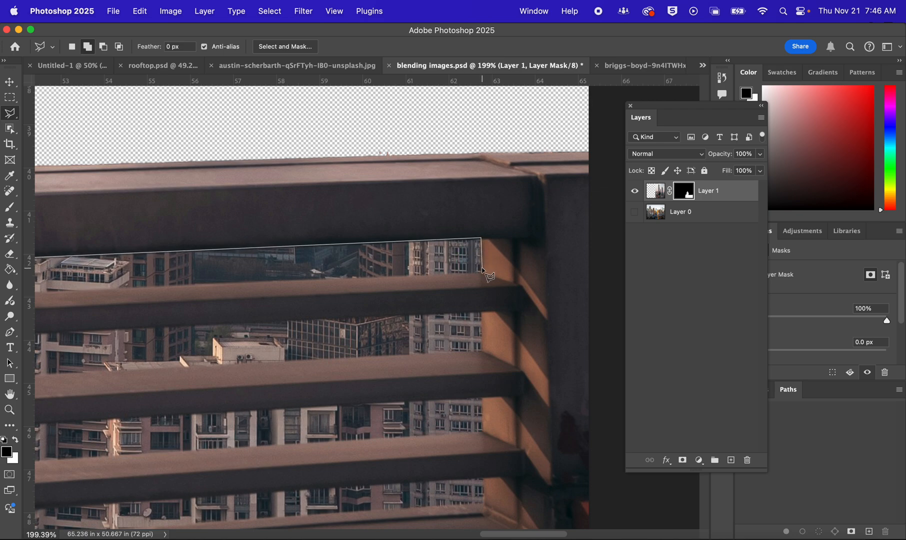
drag(239, 294, 553, 235)
drag(298, 247, 365, 236)
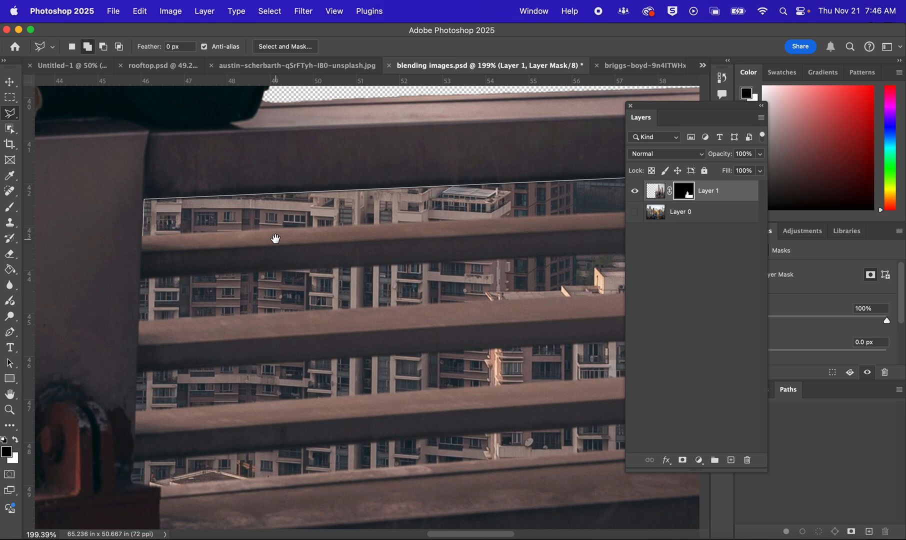
click(143, 234)
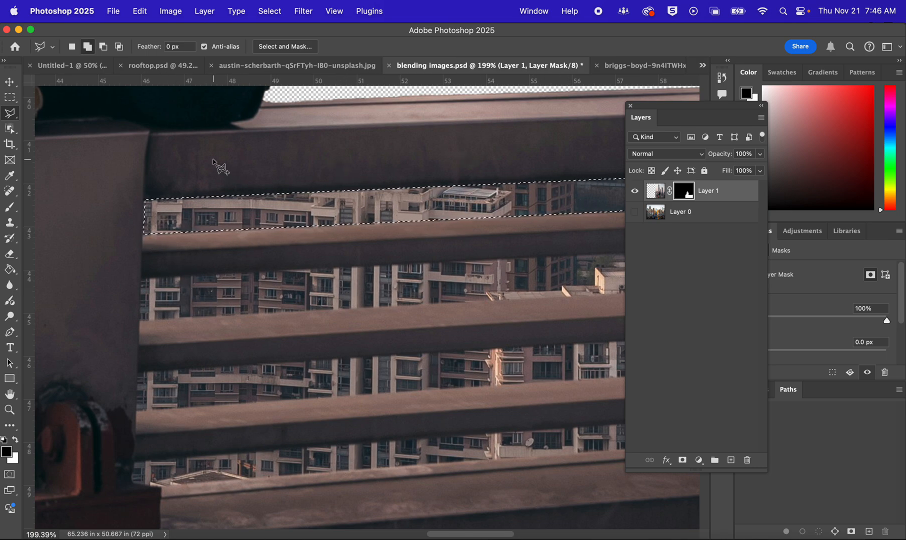
Add the second gap between the railing slats to the selection, using the Add to selection mode
click(72, 47)
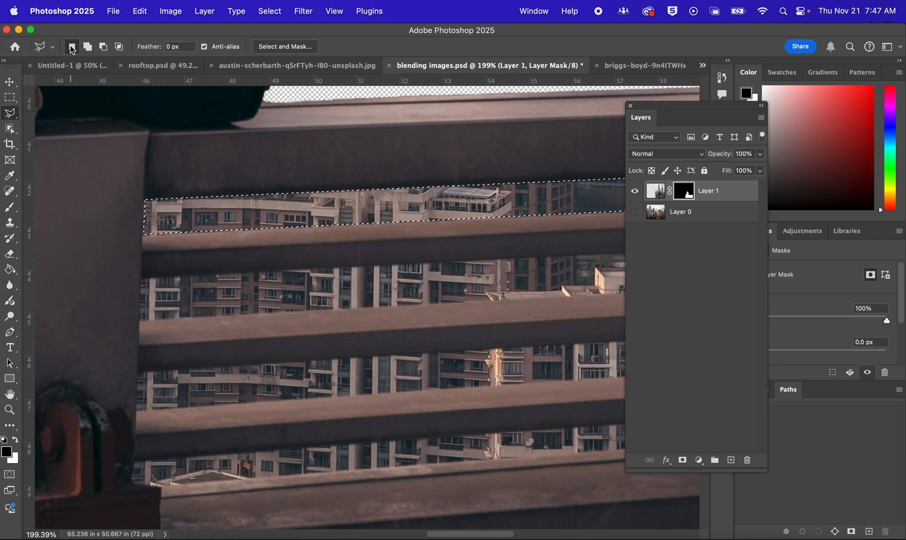
click(88, 47)
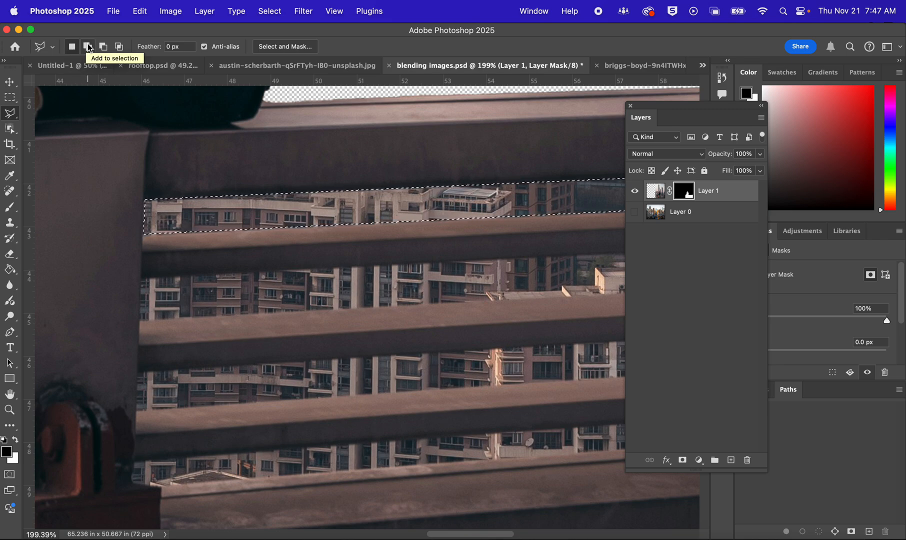
click(88, 47)
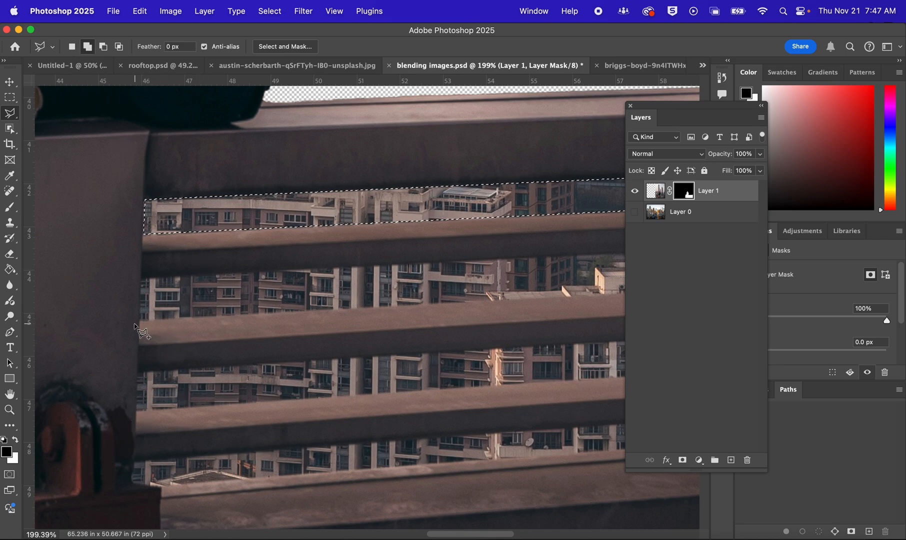
click(145, 287)
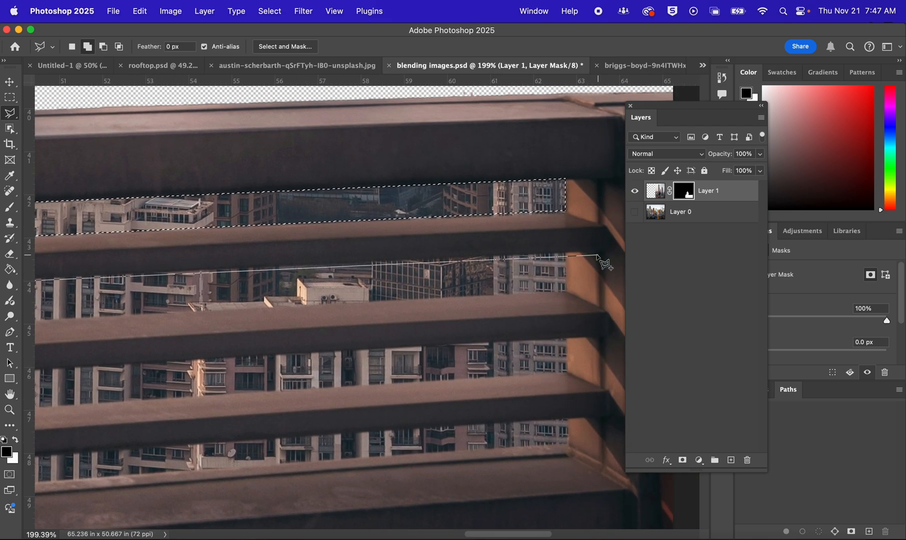
click(565, 252)
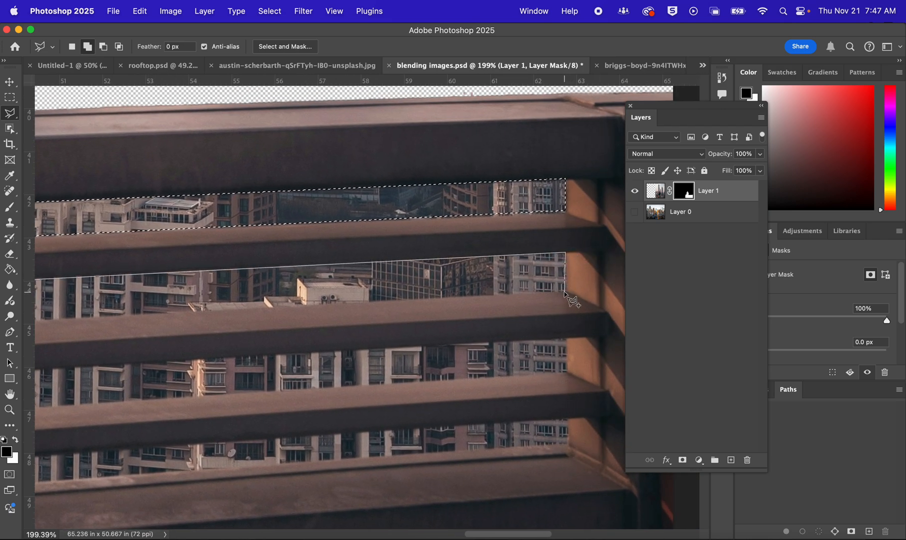
drag(405, 318, 622, 285)
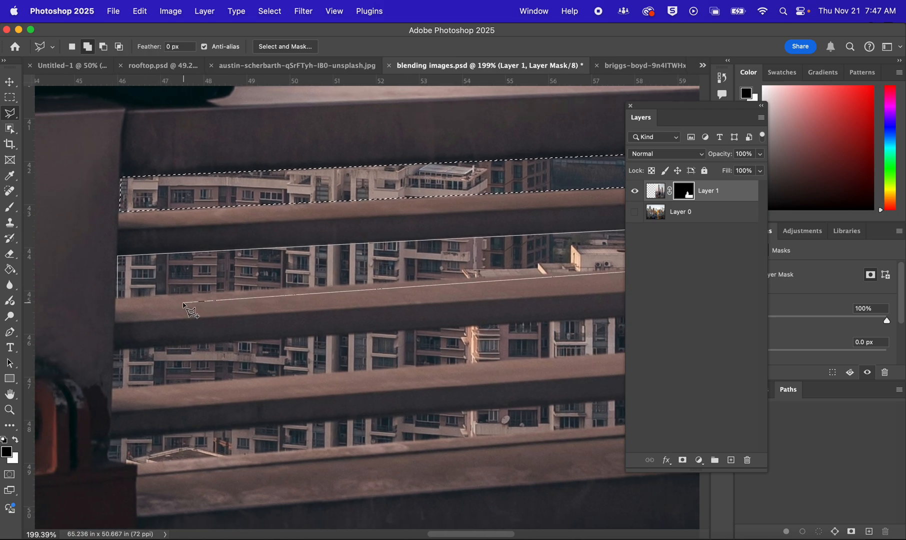
click(117, 297)
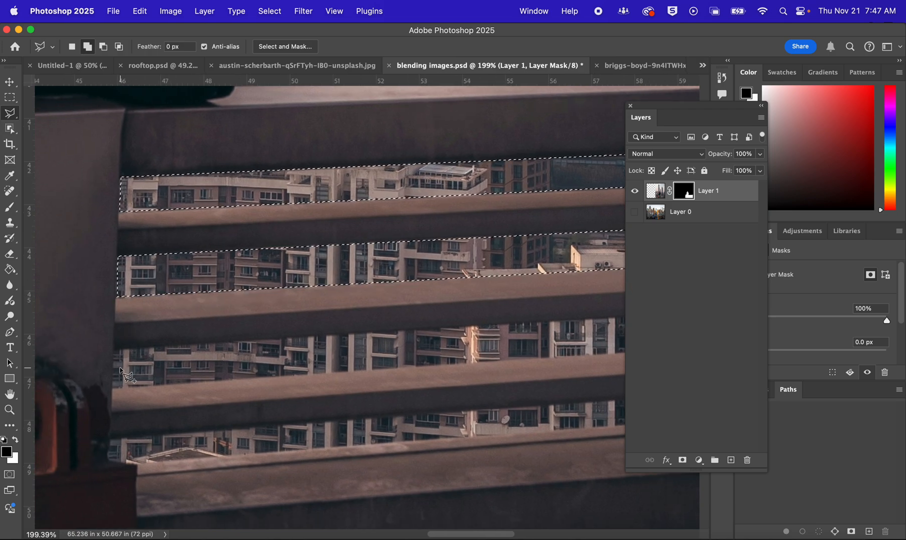
Add the third gap between the railing slats to the Polygonal Lasso selection
click(115, 351)
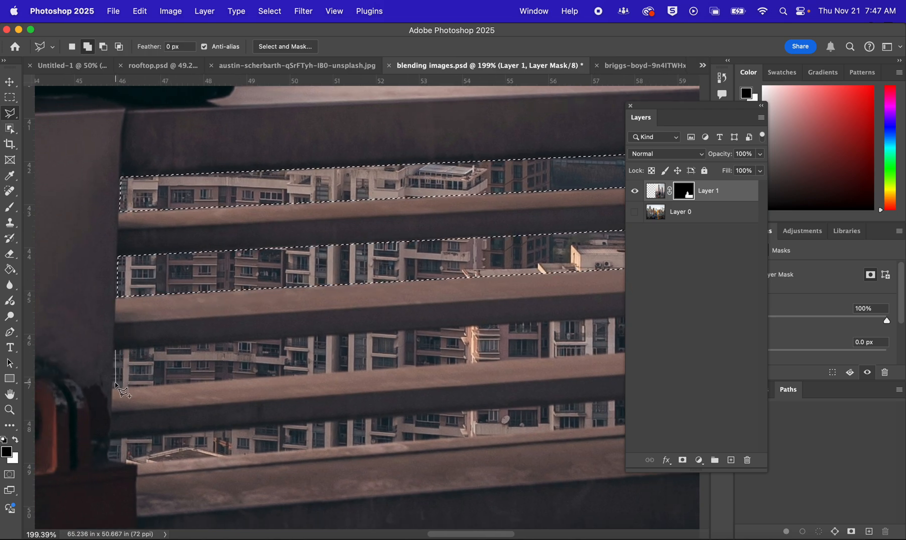
click(112, 386)
scroll(492, 383, right, 10)
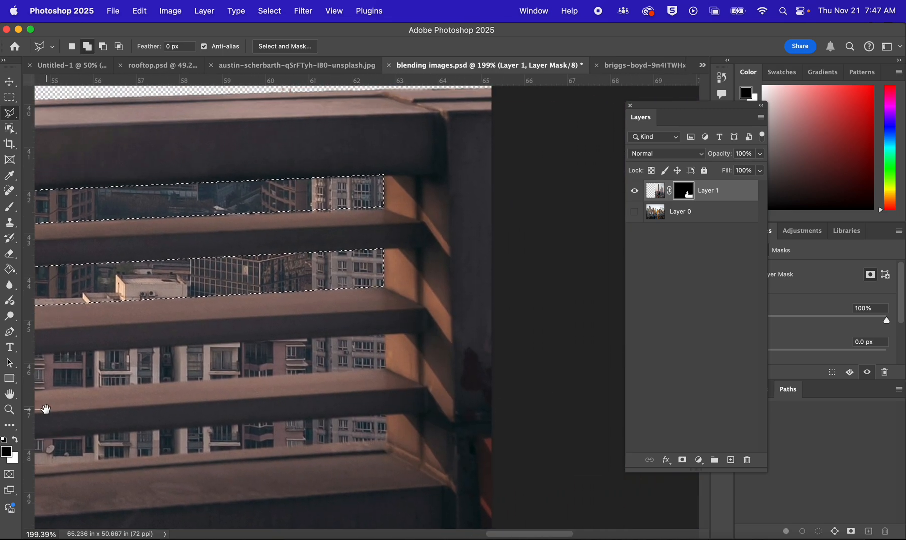
click(385, 368)
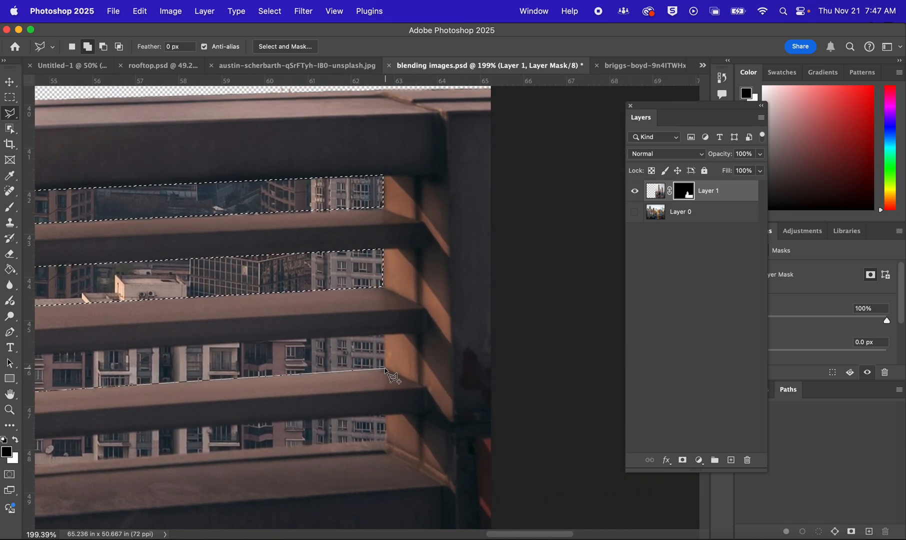
click(384, 333)
drag(317, 331, 579, 264)
scroll(428, 277, left, 7)
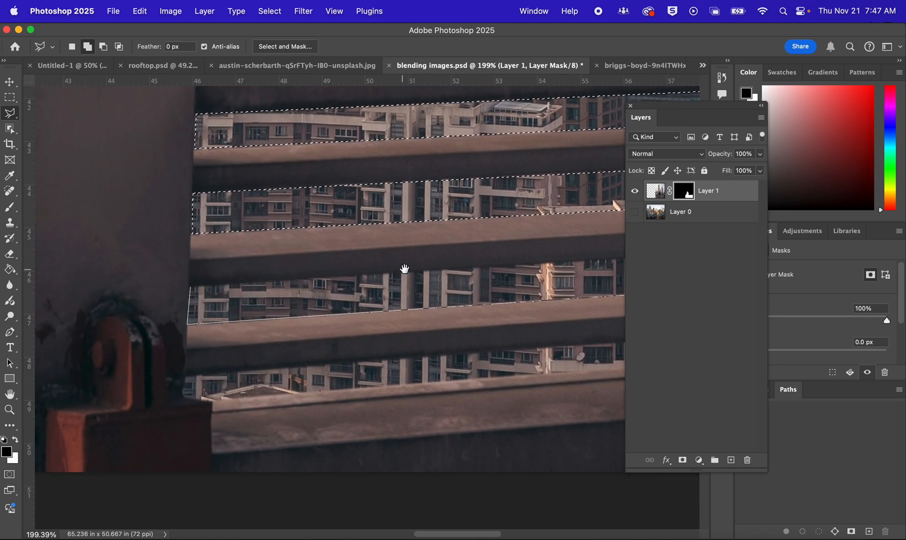
click(213, 287)
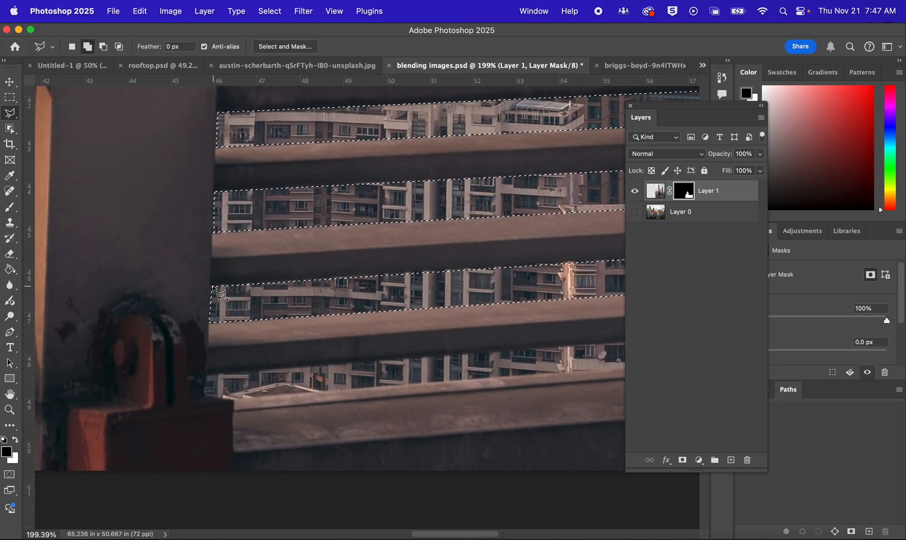
Add the fourth gap, just above the wide lower rail, to the selection, following the edge around the padlock's corner
click(207, 374)
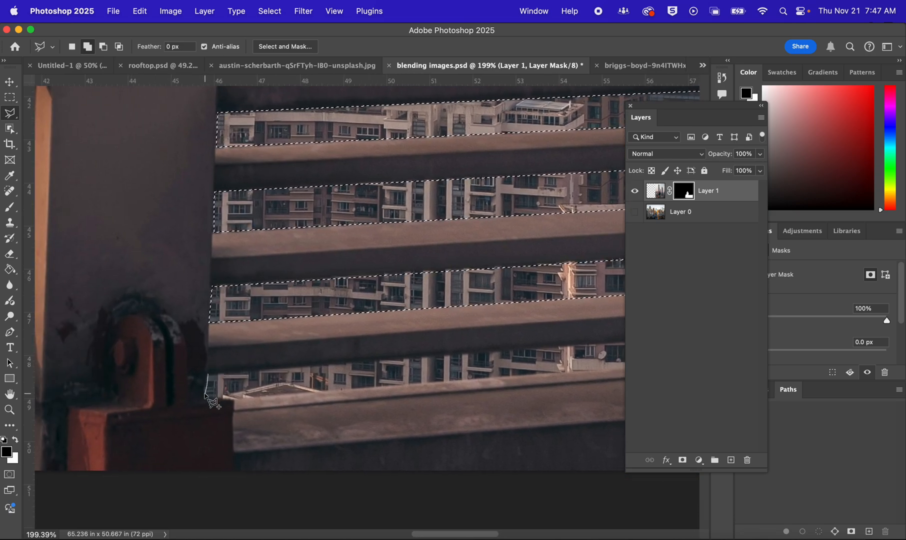
click(205, 394)
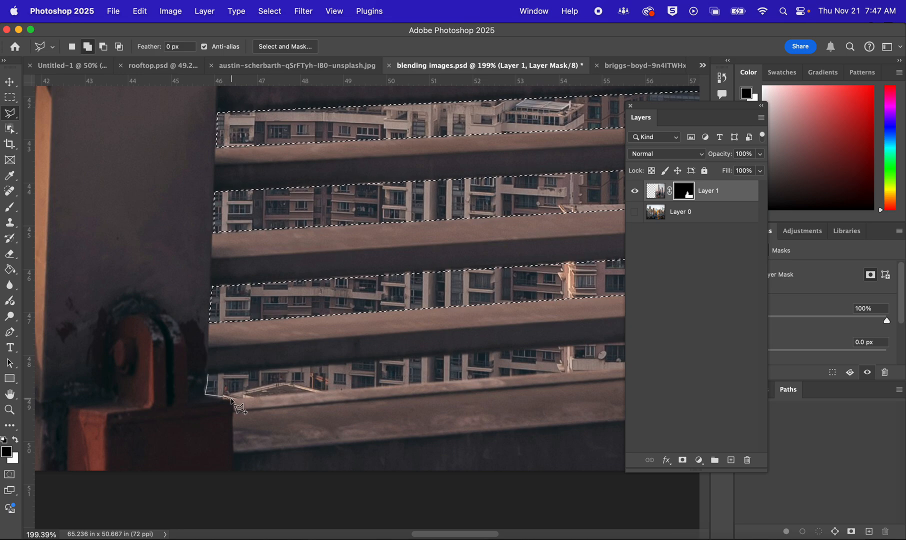
click(235, 398)
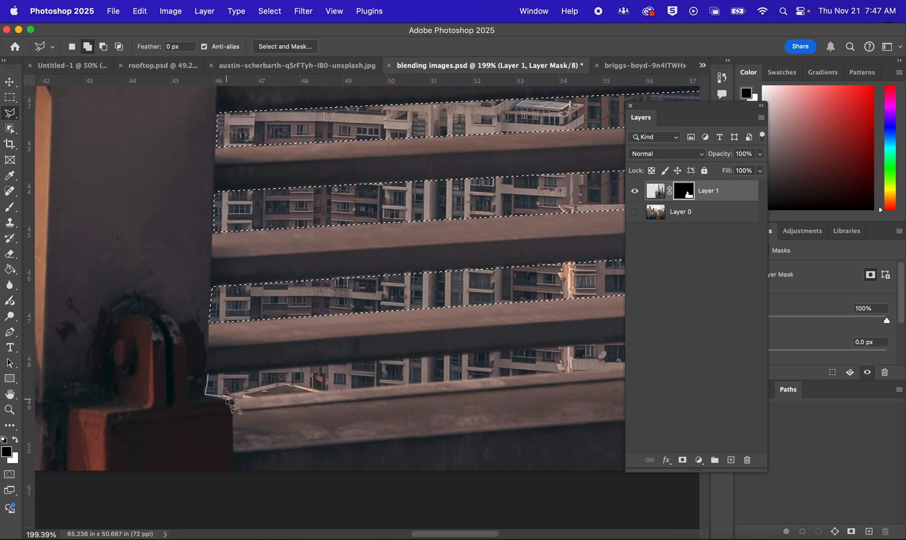
scroll(222, 398, up, 10)
scroll(255, 320, down, 10)
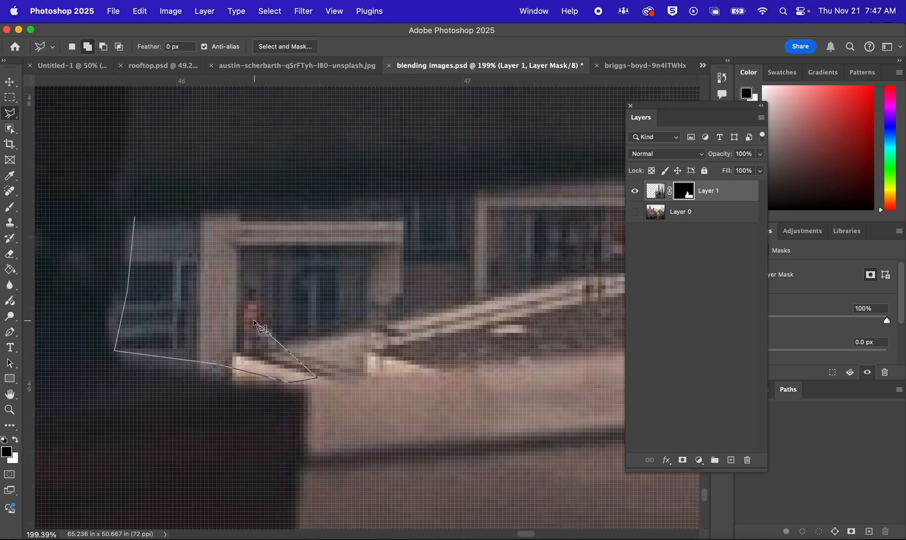
scroll(390, 330, right, 12)
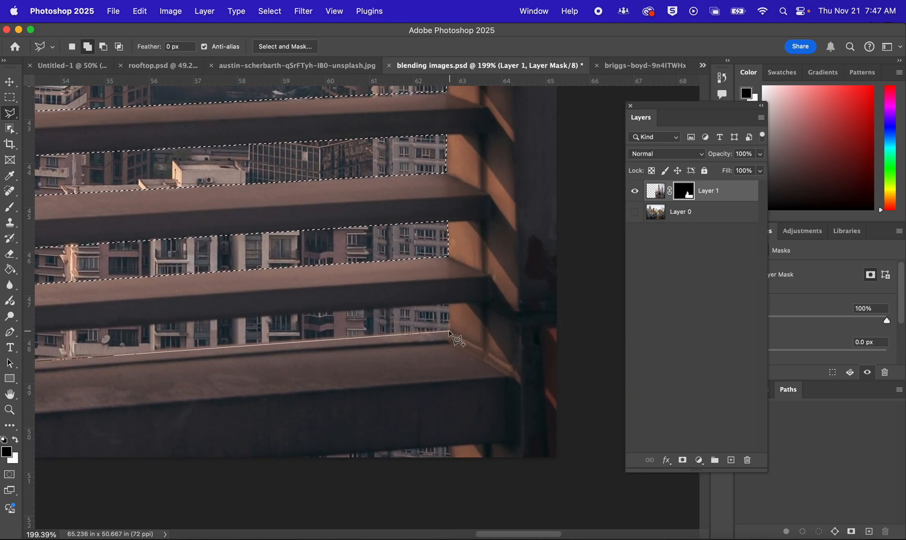
click(448, 330)
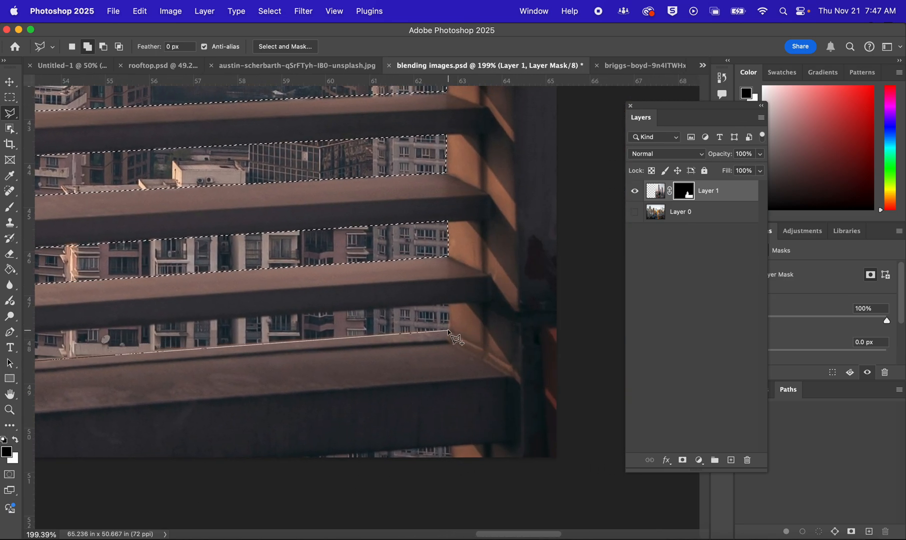
click(448, 304)
drag(247, 306, 503, 251)
drag(328, 259, 456, 243)
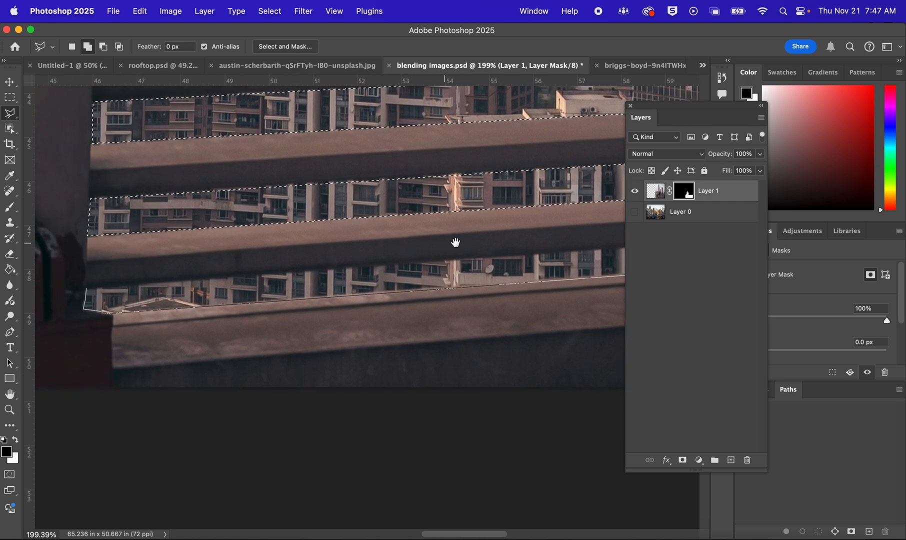
scroll(456, 243, left, 5)
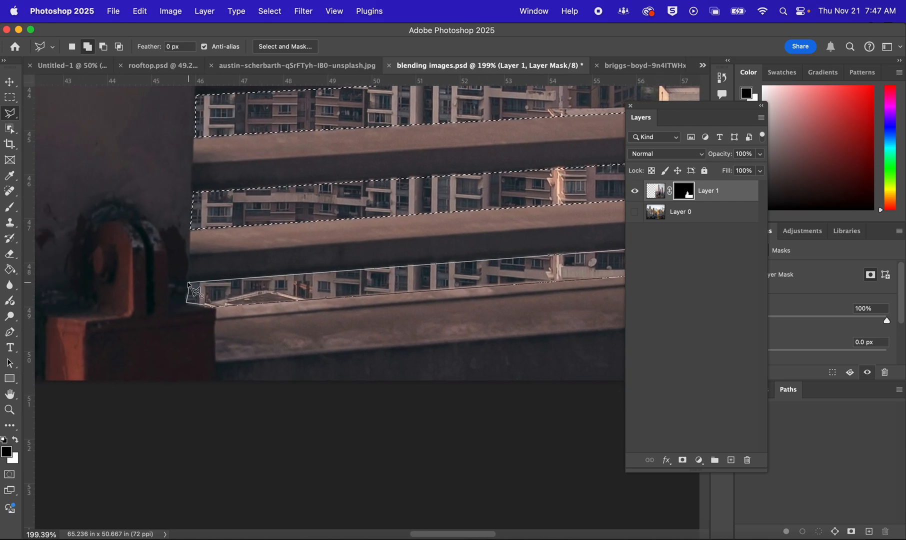
click(188, 283)
Enlarge the brush to 329 px and paint black on Layer 1's mask across the four selected gaps between the slats
scroll(334, 281, down, 5)
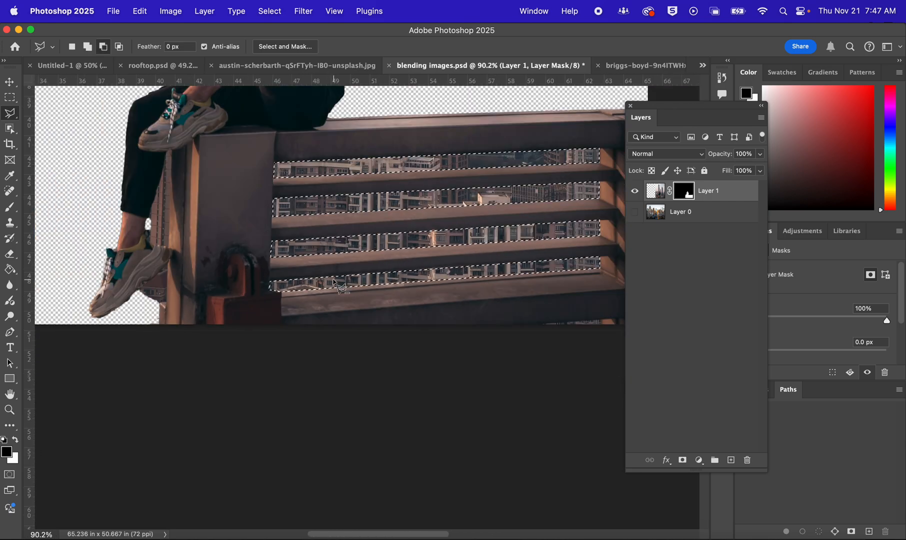
drag(408, 269, 344, 341)
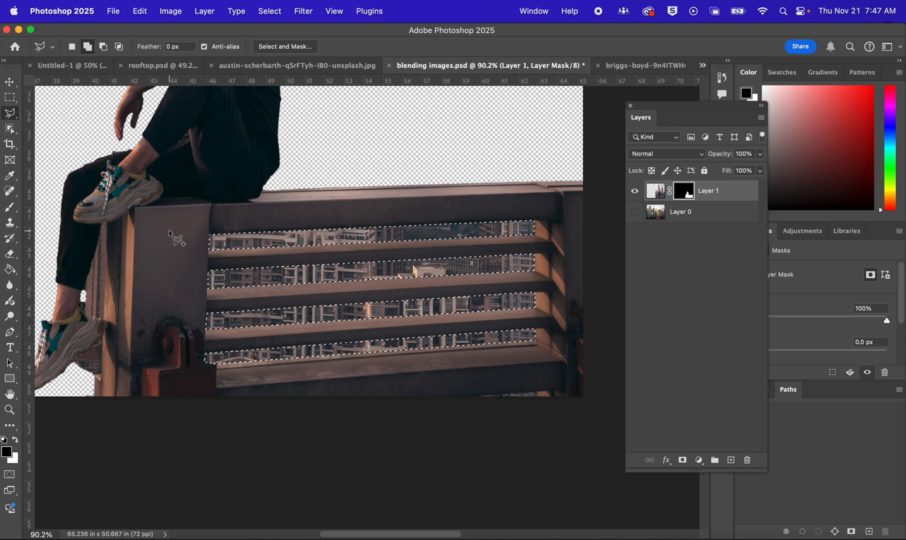
key(b)
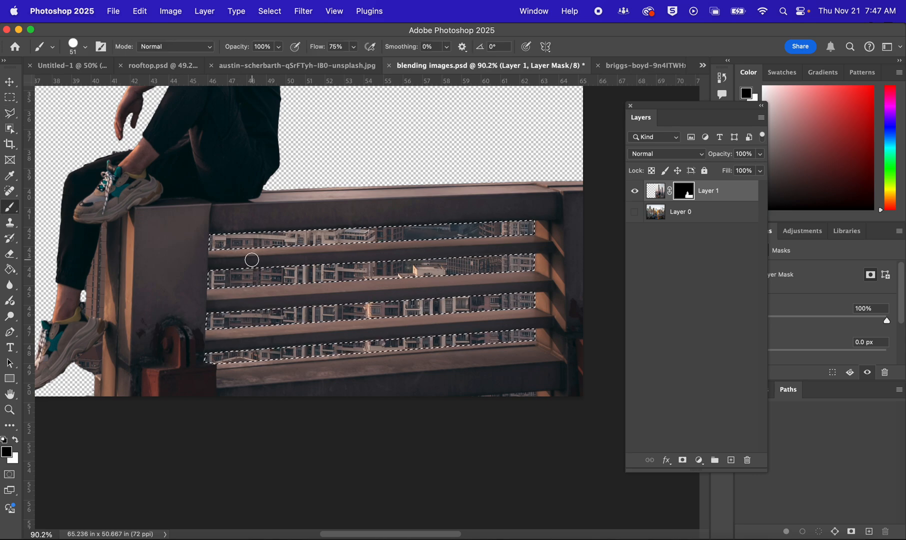
drag(247, 260, 305, 259)
mouse_move(232, 328)
mouse_down()
mouse_move(279, 200)
mouse_move(267, 226)
mouse_move(387, 241)
mouse_move(225, 397)
mouse_move(533, 207)
mouse_move(531, 288)
mouse_move(400, 351)
mouse_move(465, 348)
mouse_up()
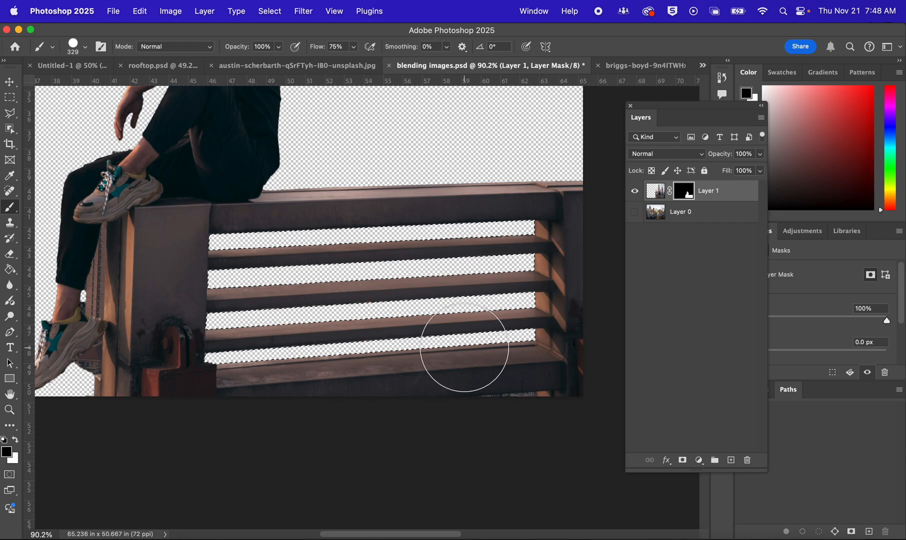
Deselect the railing gaps and turn Layer 0 back on to review the blended composite
scroll(376, 244, up, 5)
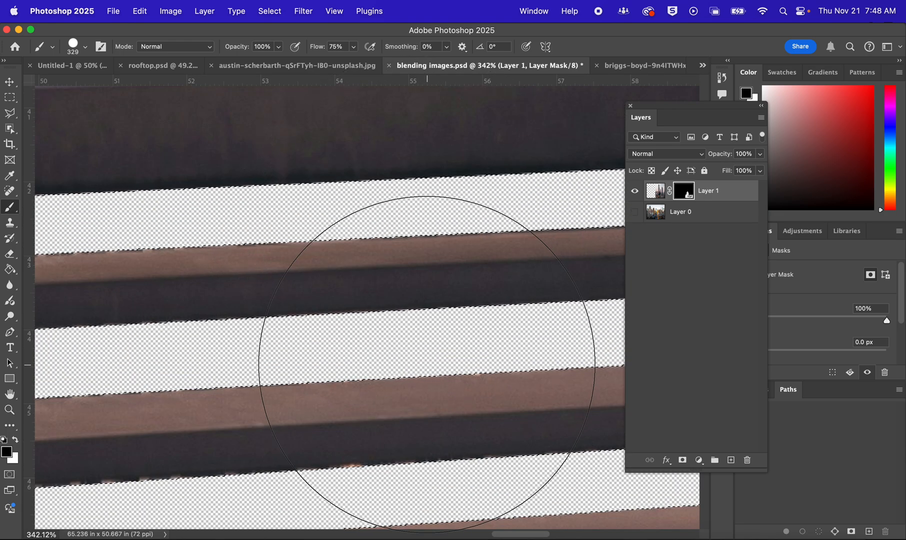
scroll(441, 325, down, 5)
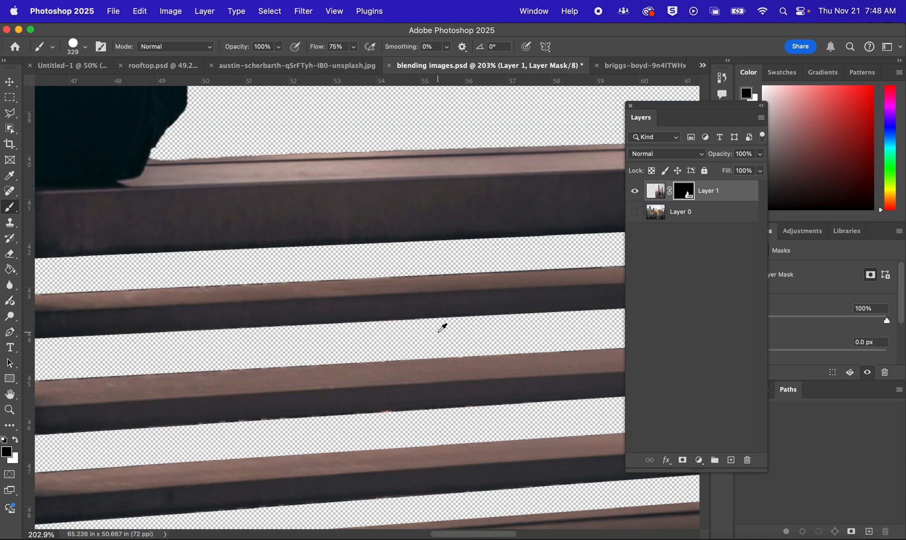
click(634, 215)
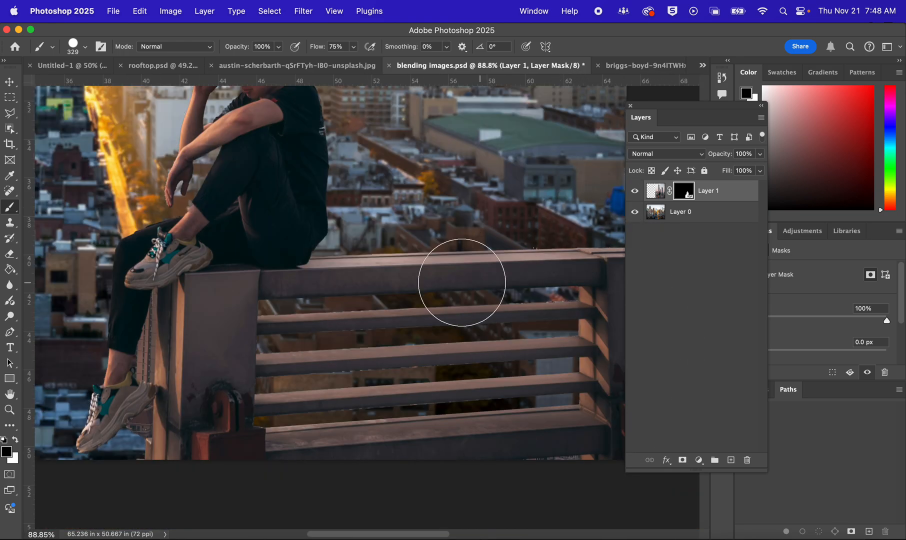
scroll(320, 304, down, 4)
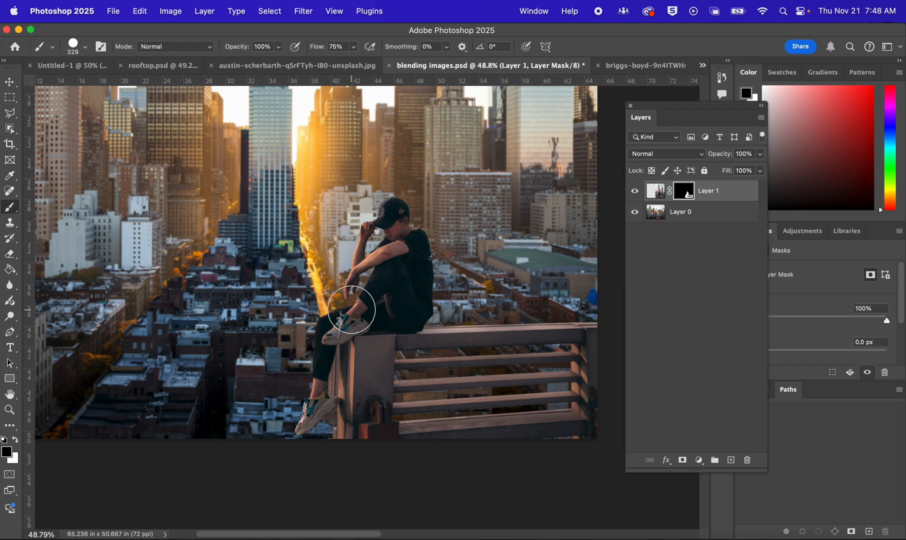
Add a Brightness/Contrast adjustment layer above Layer 1 and clip it to Layer 1
scroll(342, 300, down, 2)
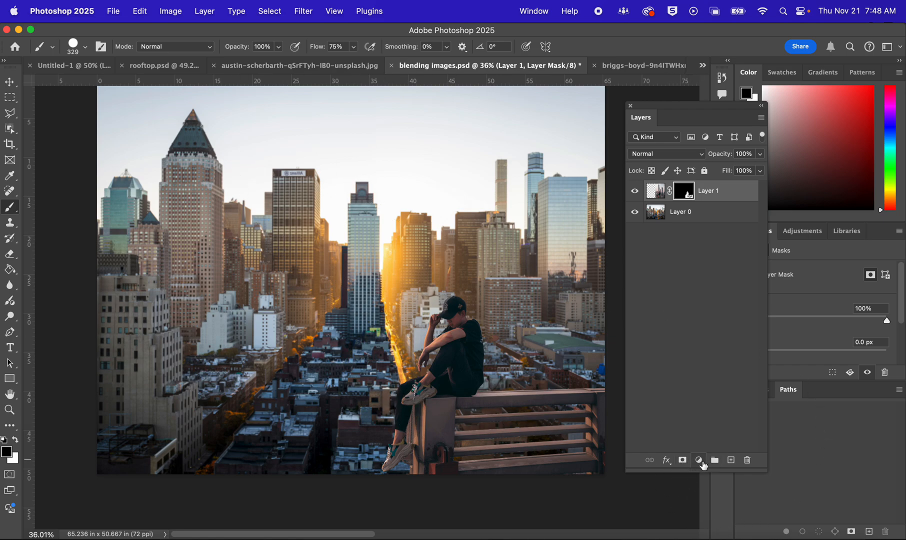
click(699, 461)
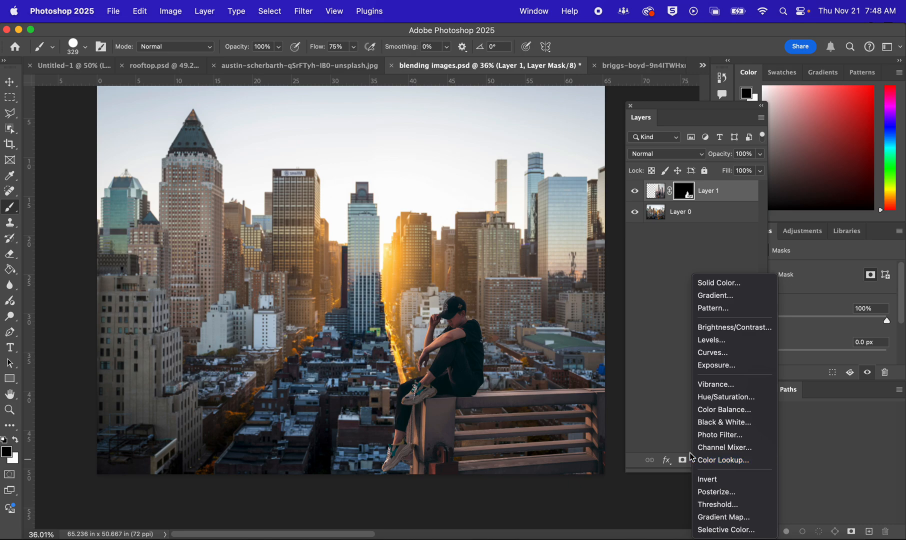
click(727, 328)
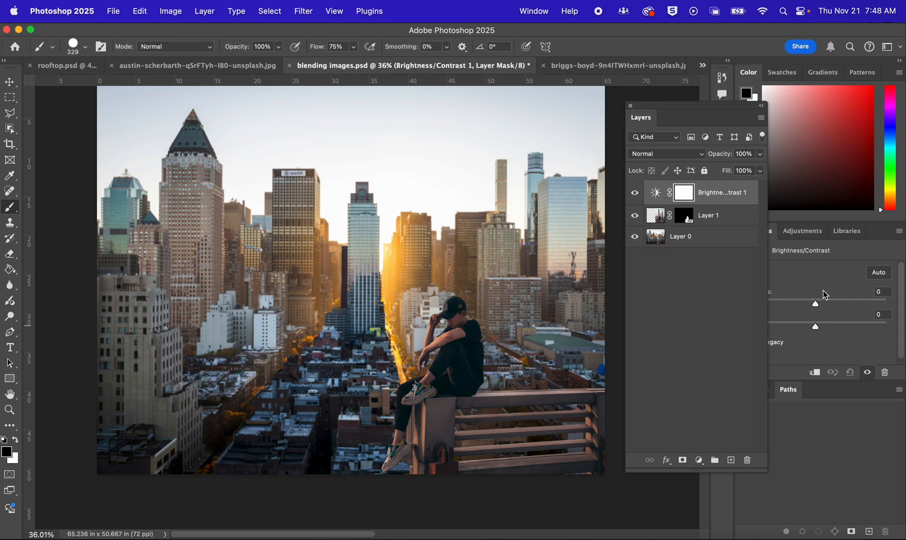
mouse_move(815, 306)
mouse_down()
mouse_move(844, 306)
mouse_move(751, 303)
mouse_move(830, 298)
mouse_move(814, 298)
mouse_up()
right_click(719, 190)
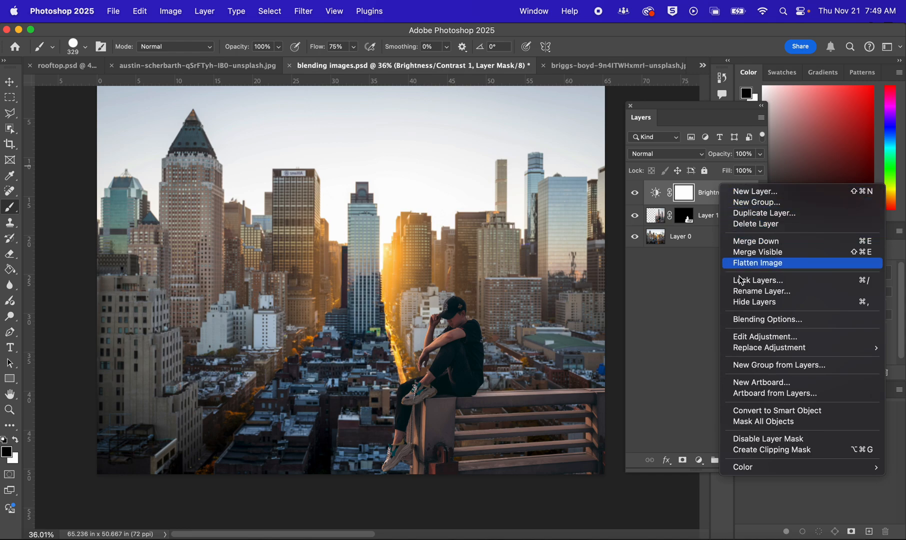
click(824, 450)
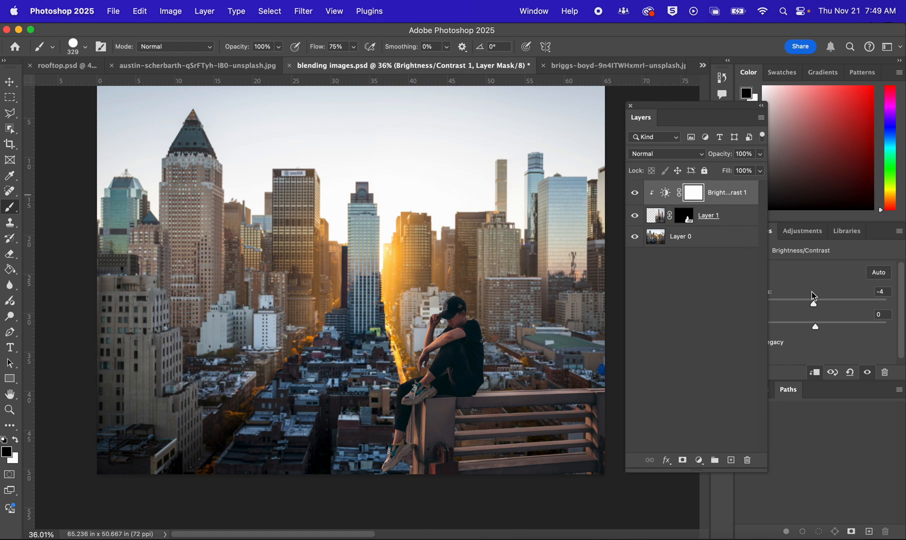
Set the clipped adjustment to brightness -26 and contrast -50, then check the man's tones against the city behind him
drag(814, 305, 757, 342)
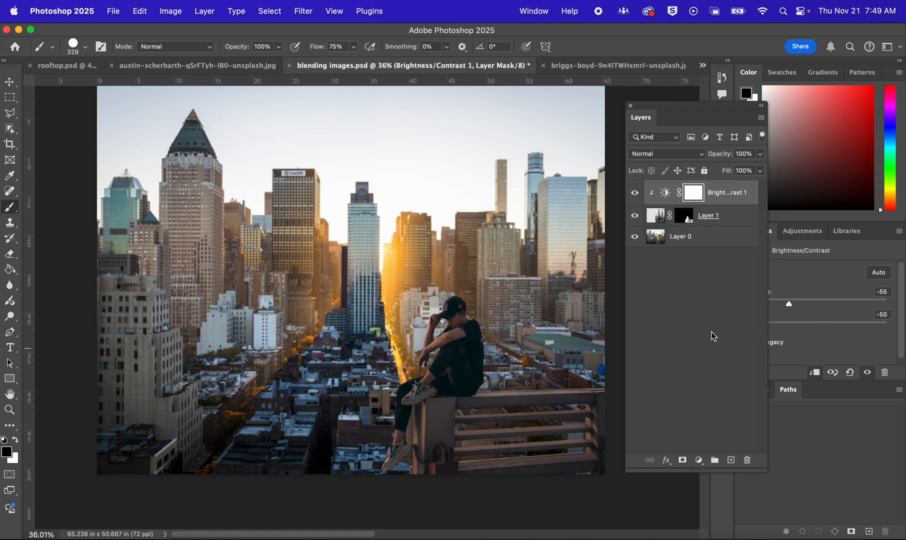
scroll(541, 313, up, 2)
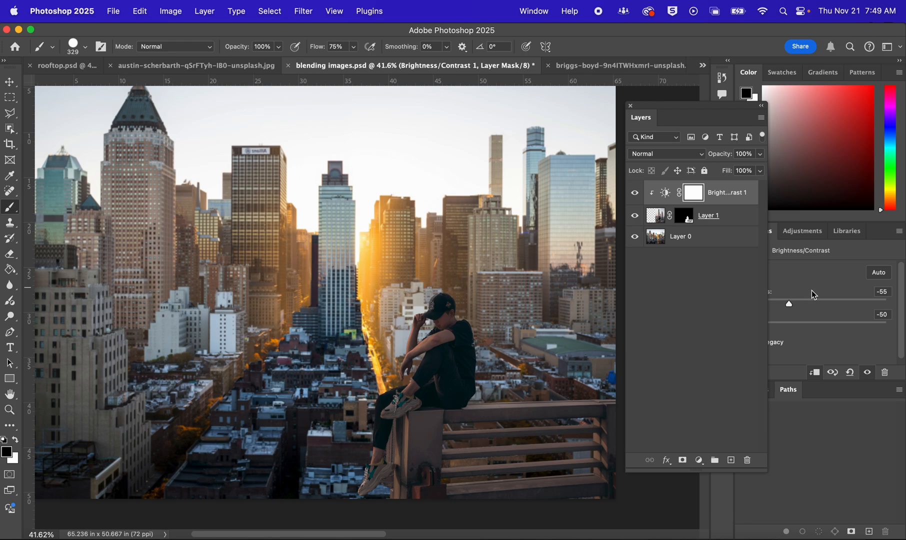
drag(683, 112, 636, 107)
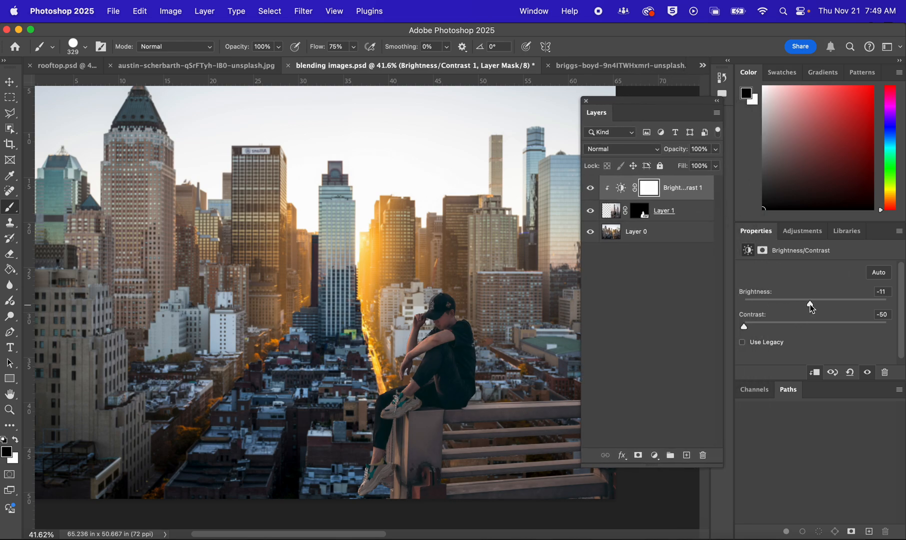
drag(810, 305, 800, 307)
scroll(470, 305, up, 8)
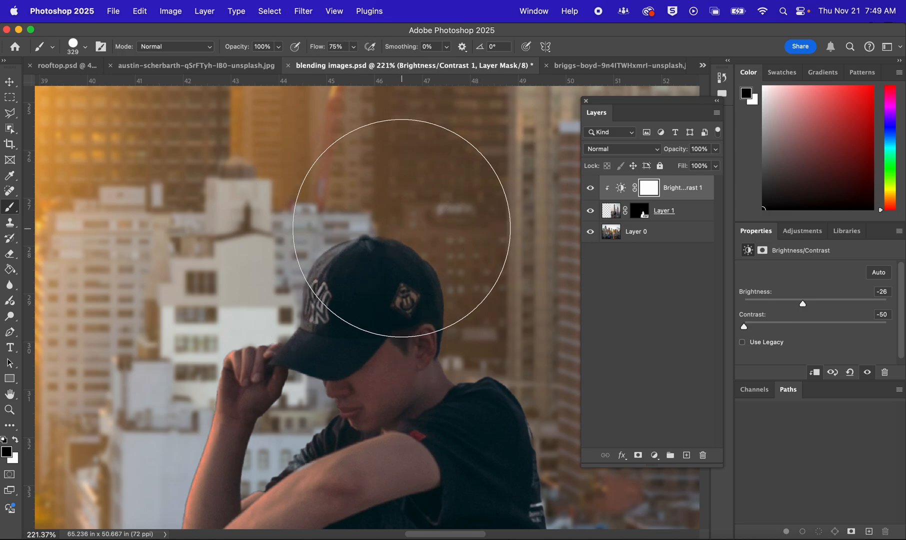
scroll(364, 222, down, 8)
scroll(406, 244, down, 4)
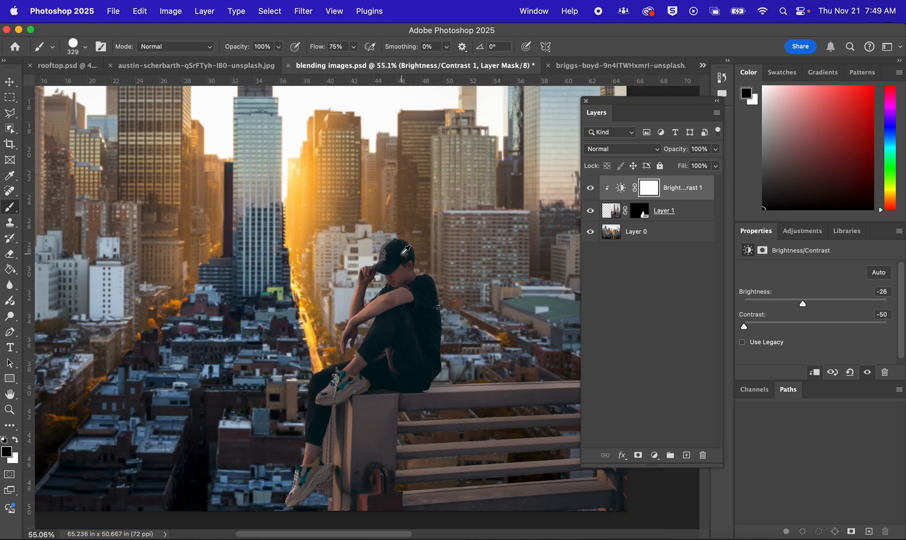
drag(310, 263, 410, 309)
drag(607, 102, 694, 109)
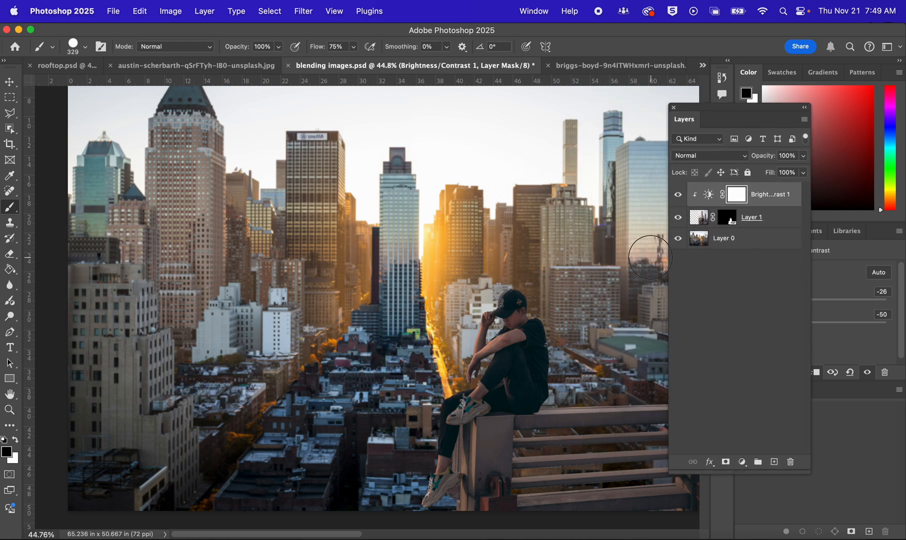
Add a Color Lookup adjustment layer above the clipped Brightness/Contrast layer
click(744, 462)
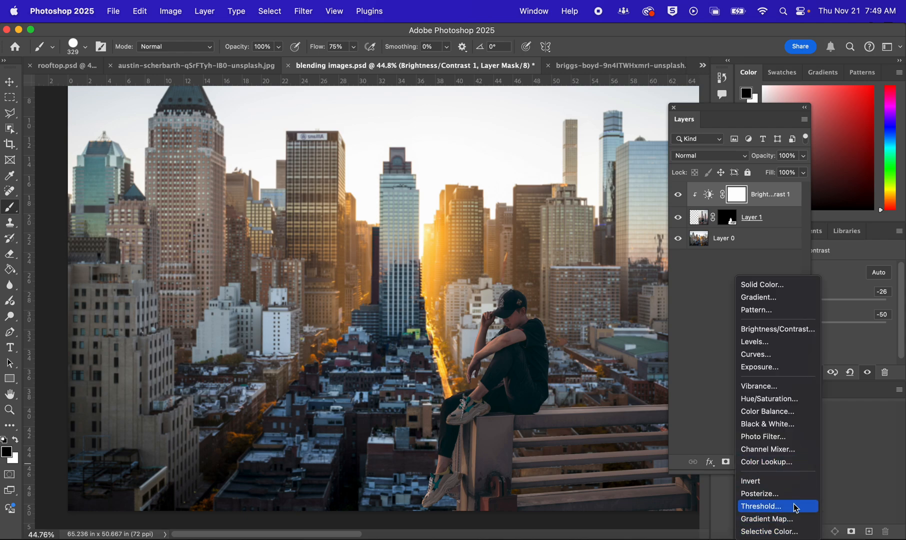
click(795, 462)
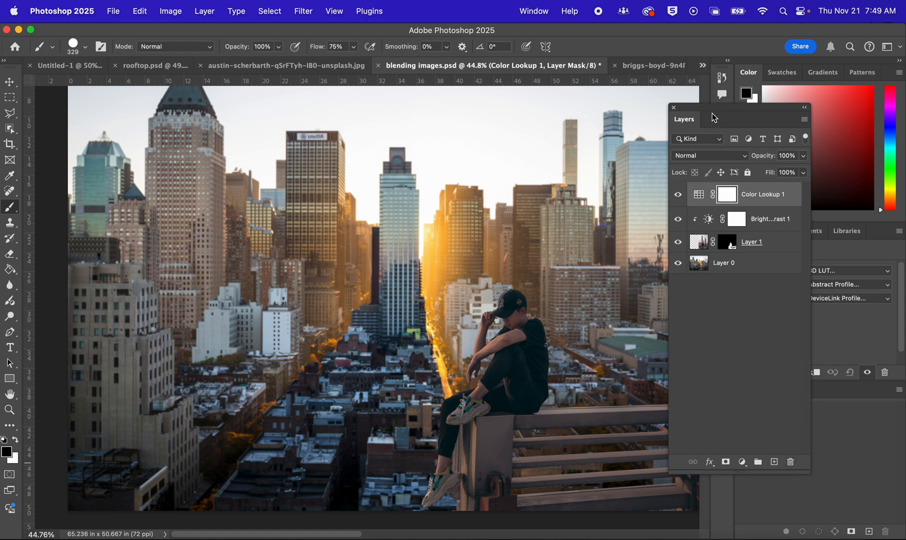
drag(717, 108, 660, 102)
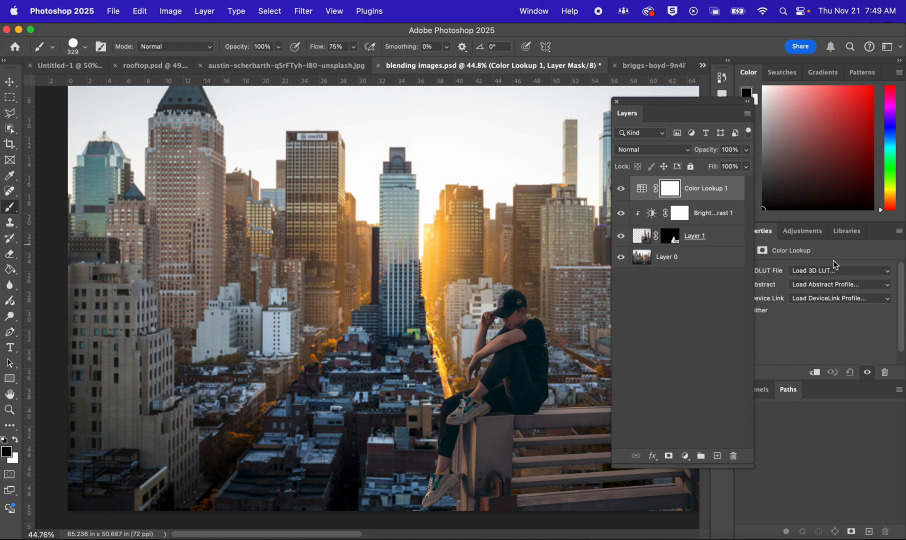
Try the EdgyAmber.3DL, FallColors.look and Candlelight.CUBE 3D LUTs on the Color Lookup layer
click(837, 270)
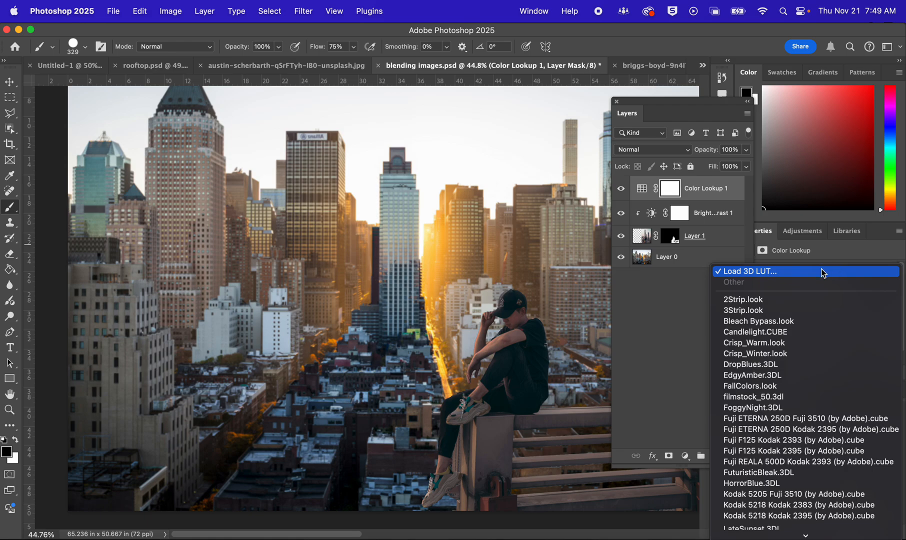
mouse_move(850, 536)
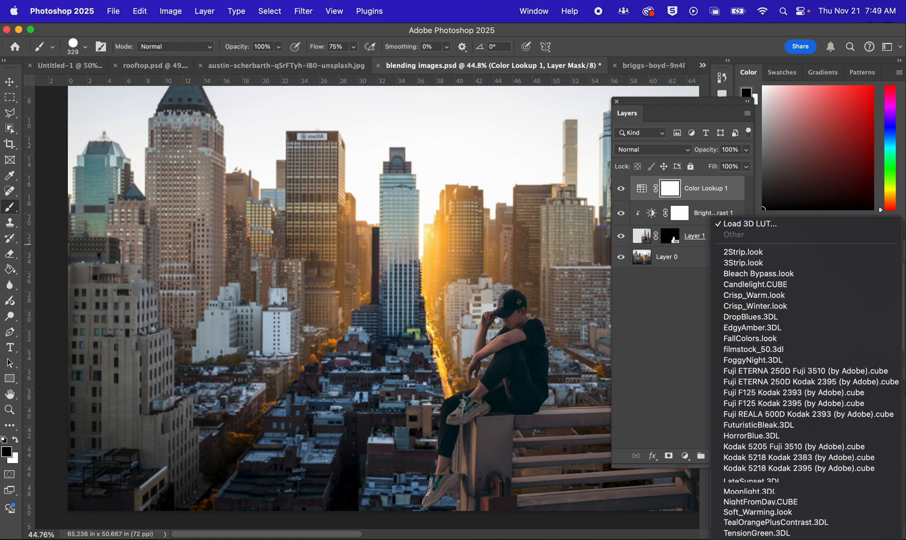
click(831, 328)
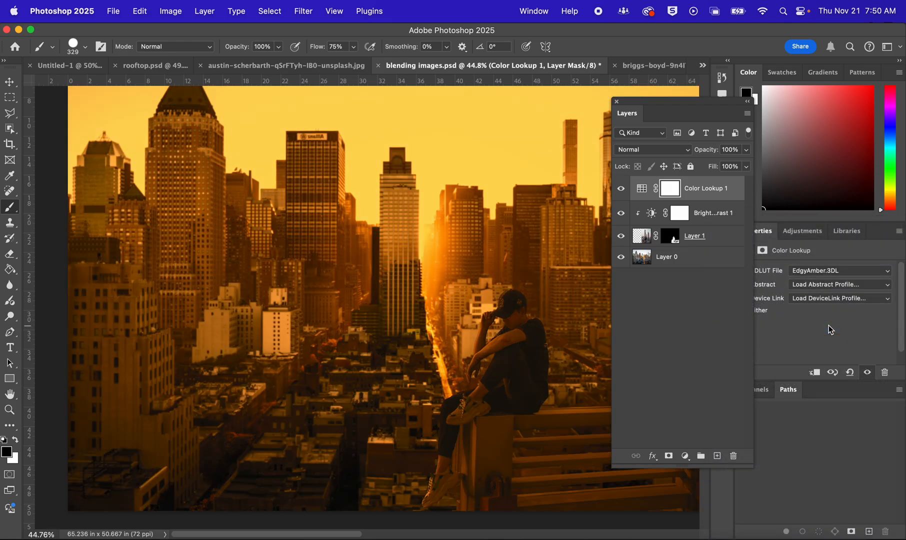
click(838, 270)
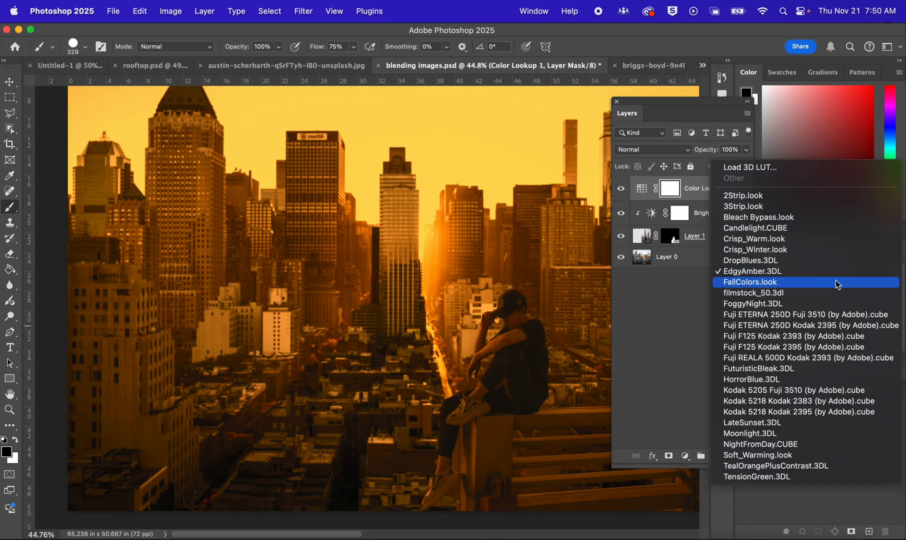
click(838, 283)
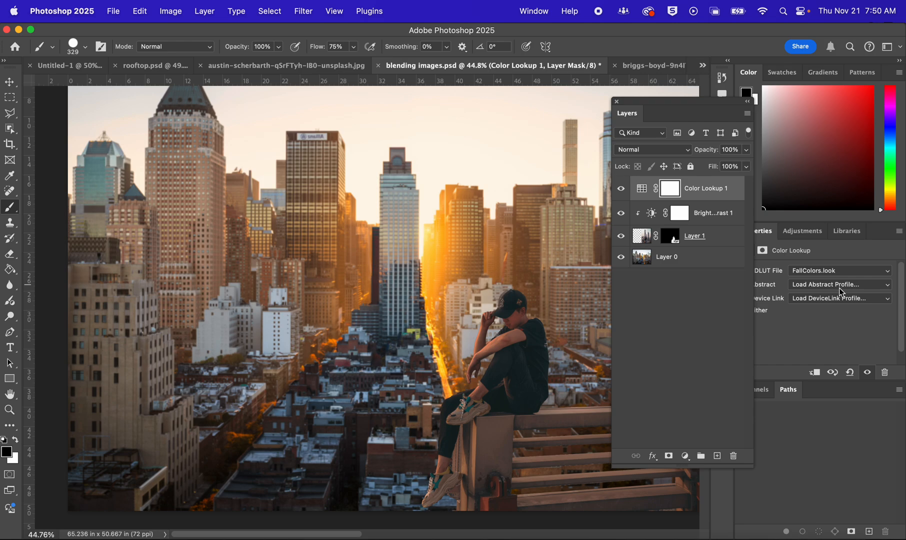
click(839, 270)
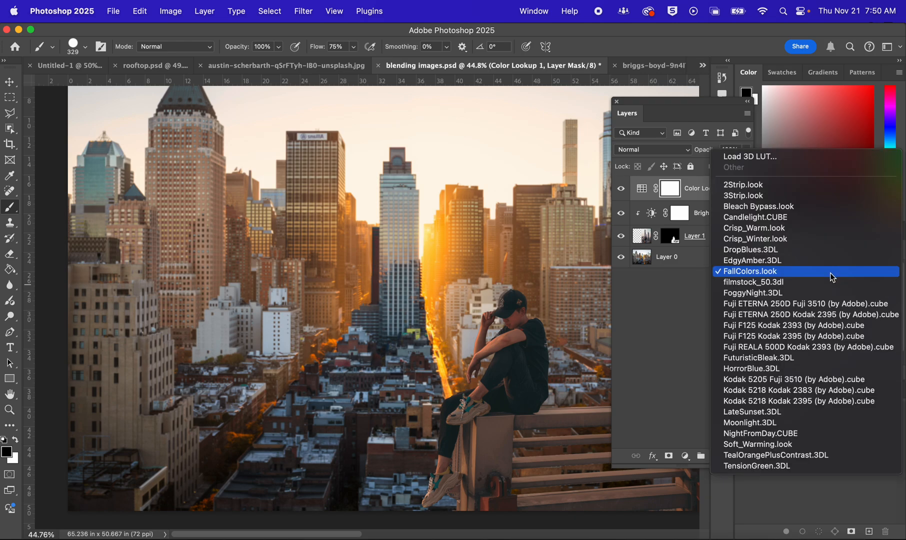
click(778, 218)
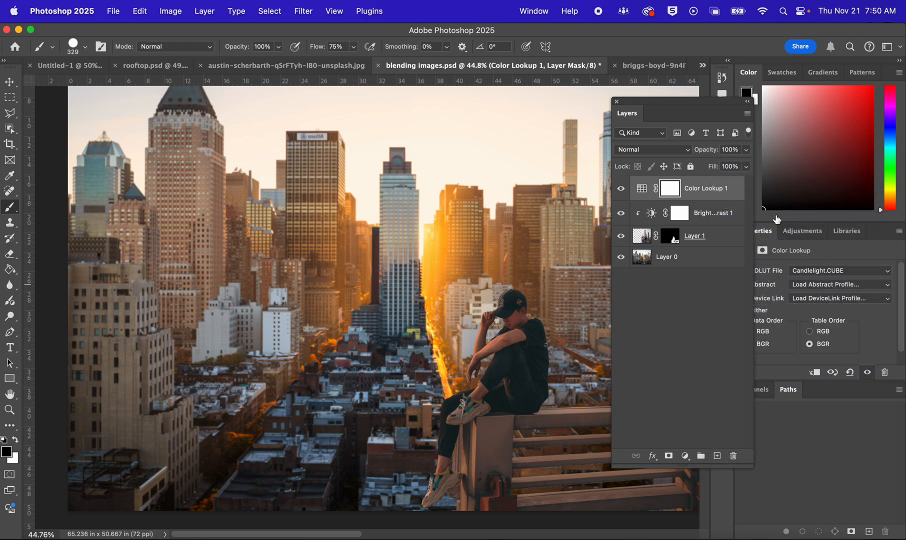
Try the Crisp_Warm.look, Crisp_Winter.look and Soft_Warming.look 3D LUTs on the Color Lookup layer
click(847, 269)
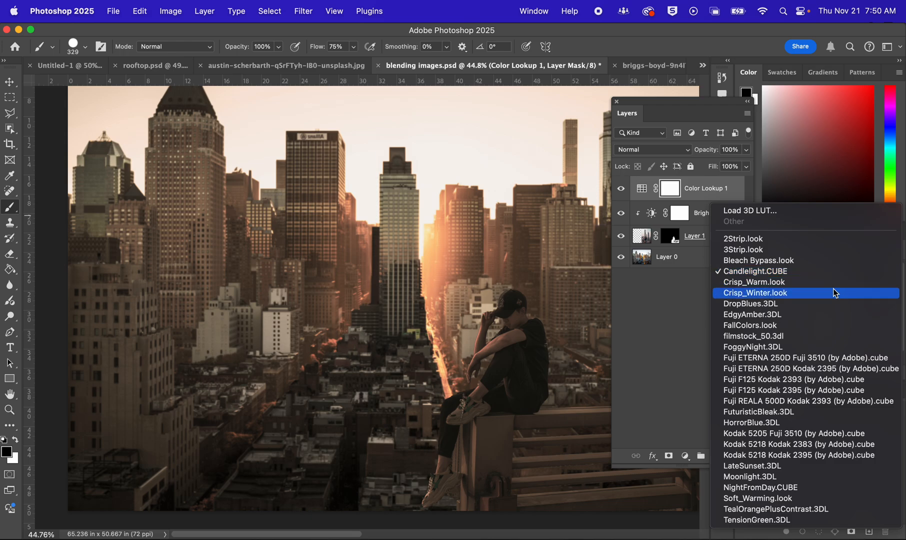
click(832, 281)
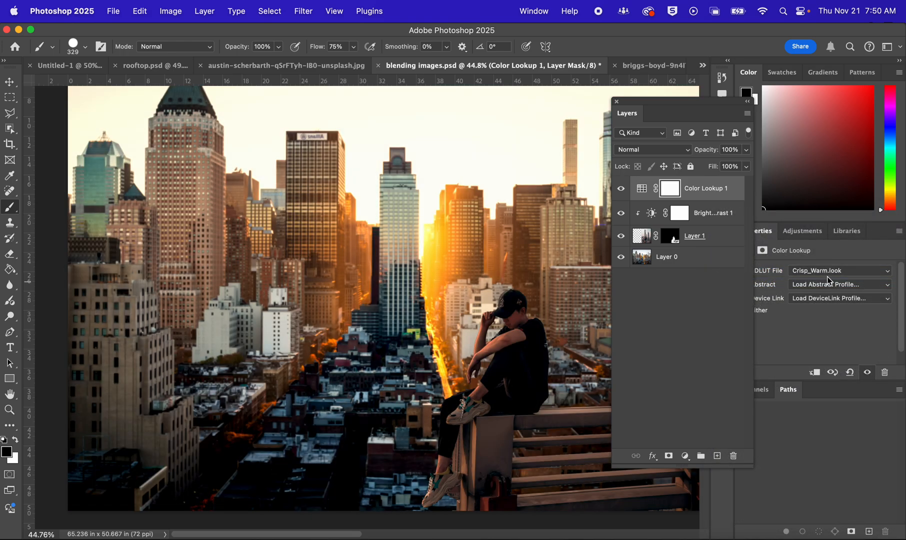
click(826, 276)
click(827, 281)
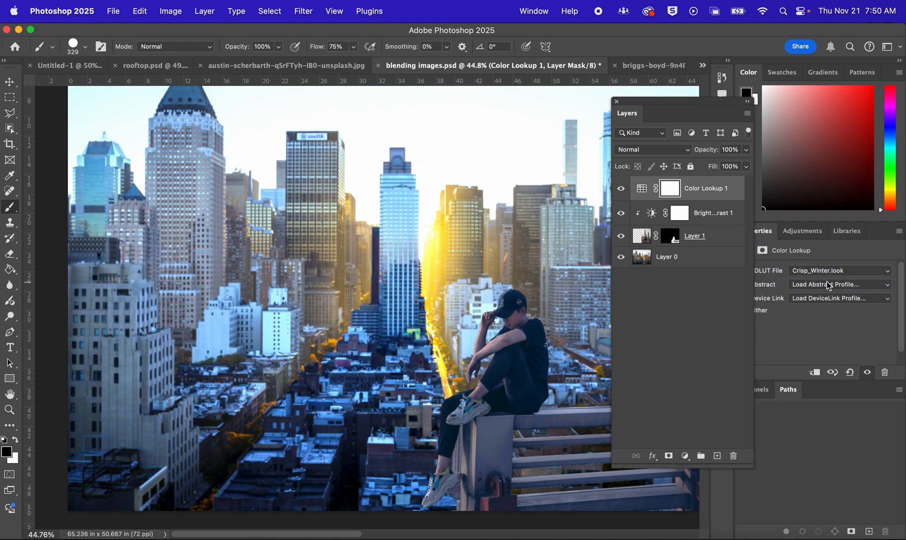
click(836, 270)
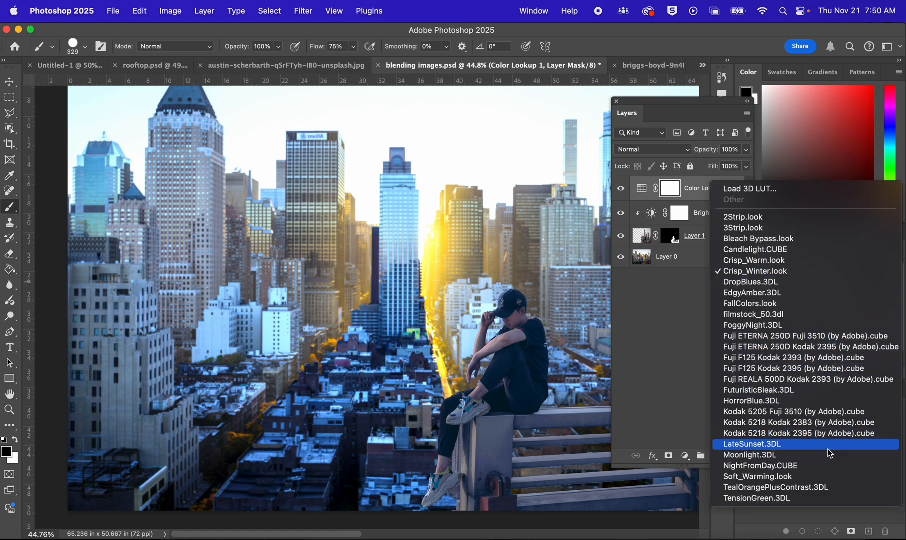
click(816, 478)
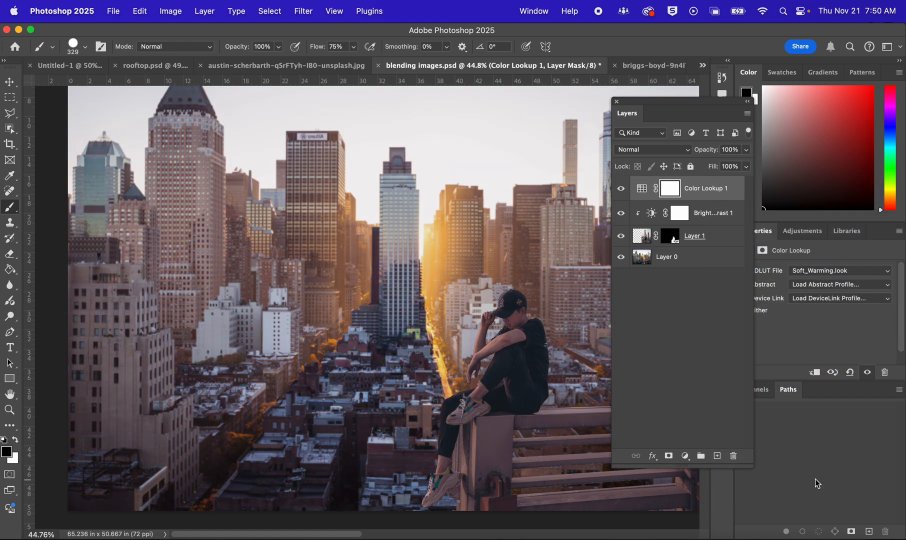
Apply the LateSunset.3DL LUT to the Color Lookup layer and reduce the layer's opacity to 23%
click(849, 268)
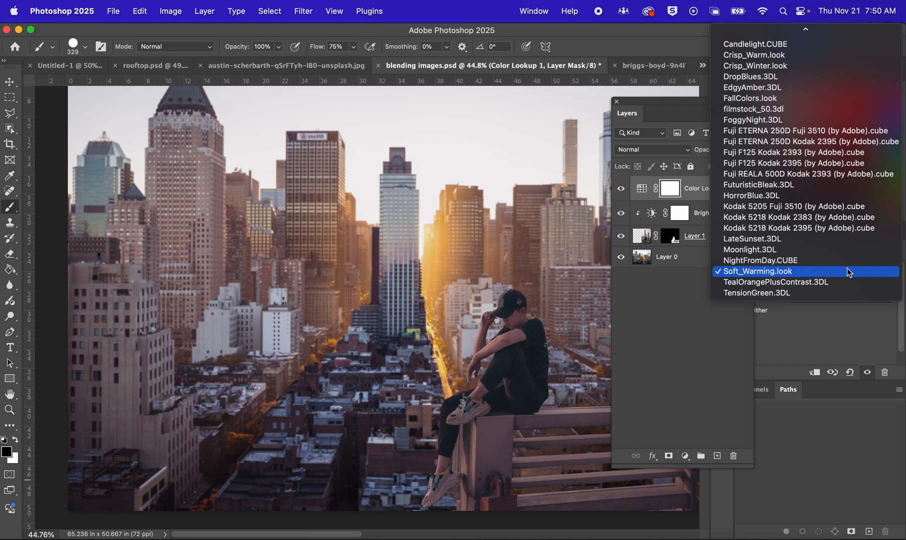
click(835, 240)
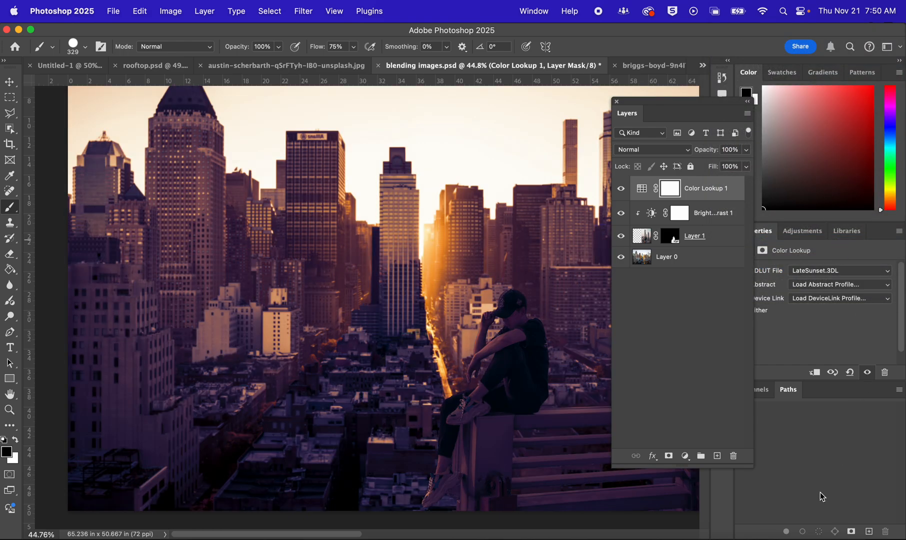
click(701, 358)
key(x)
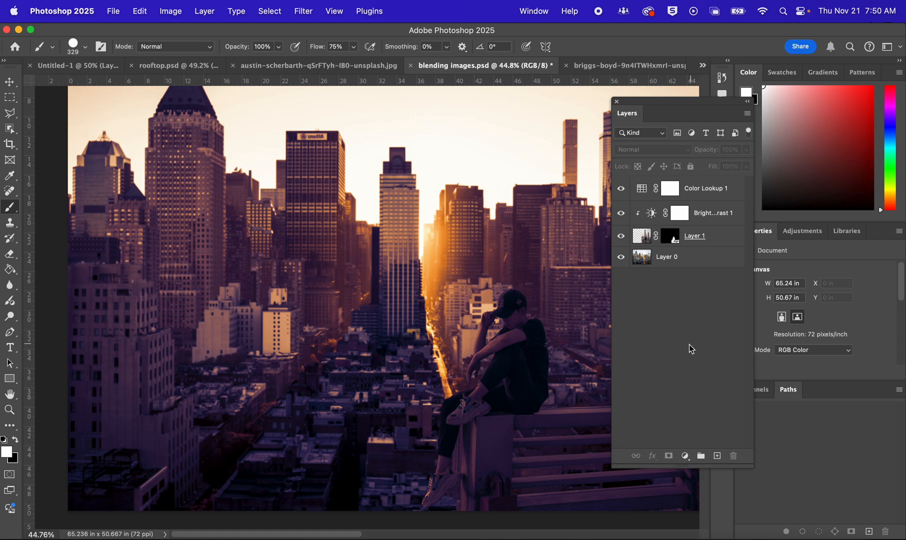
click(712, 186)
key(x)
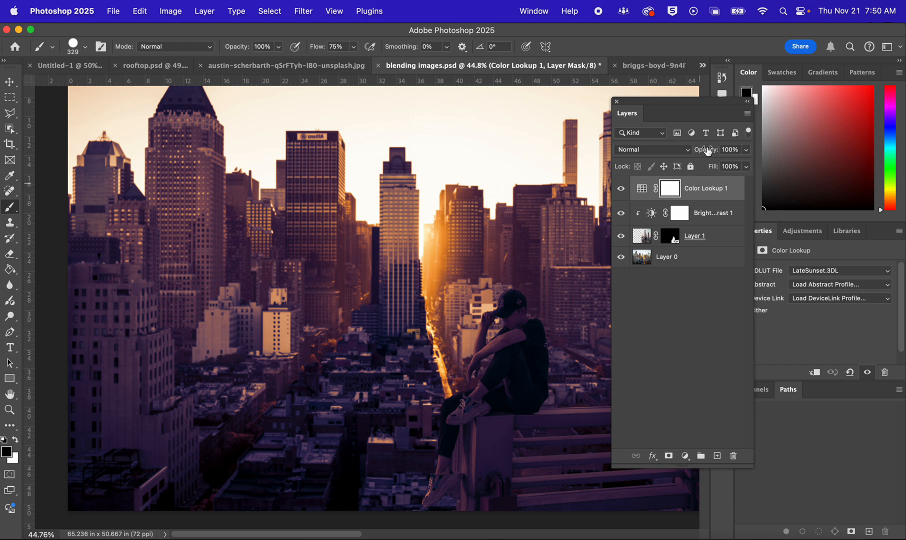
mouse_move(708, 154)
mouse_down()
mouse_move(694, 156)
mouse_move(703, 158)
mouse_up()
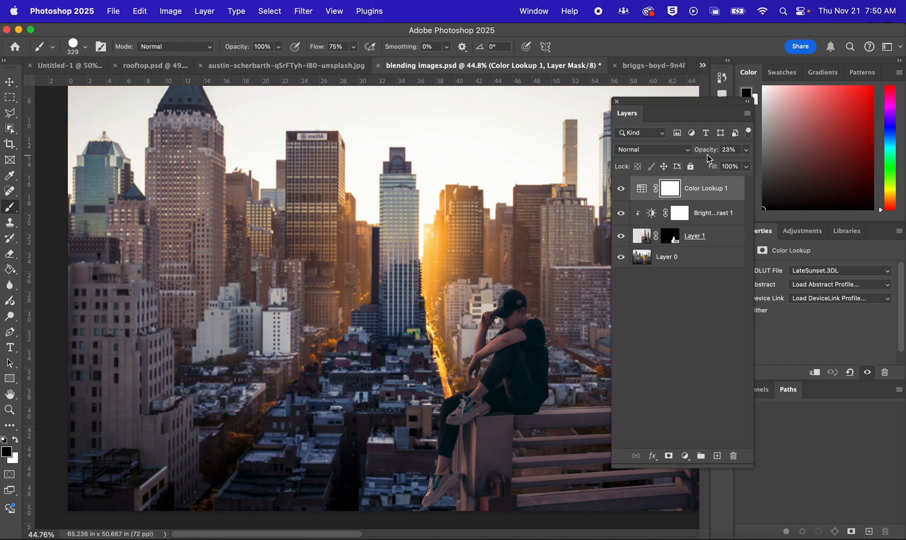
Compare the composite with and without the Color Lookup layer, leaving the layer visible
click(621, 189)
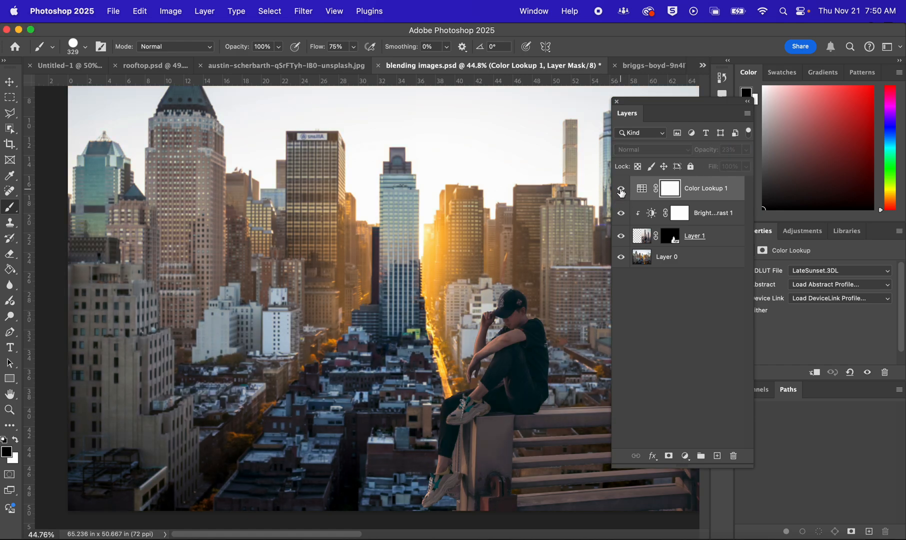
click(620, 189)
click(620, 190)
click(620, 190)
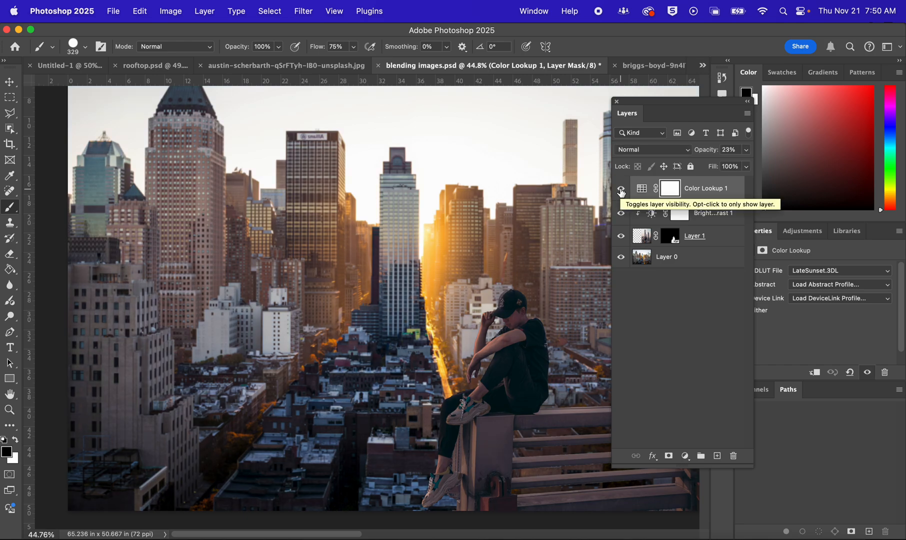
click(620, 190)
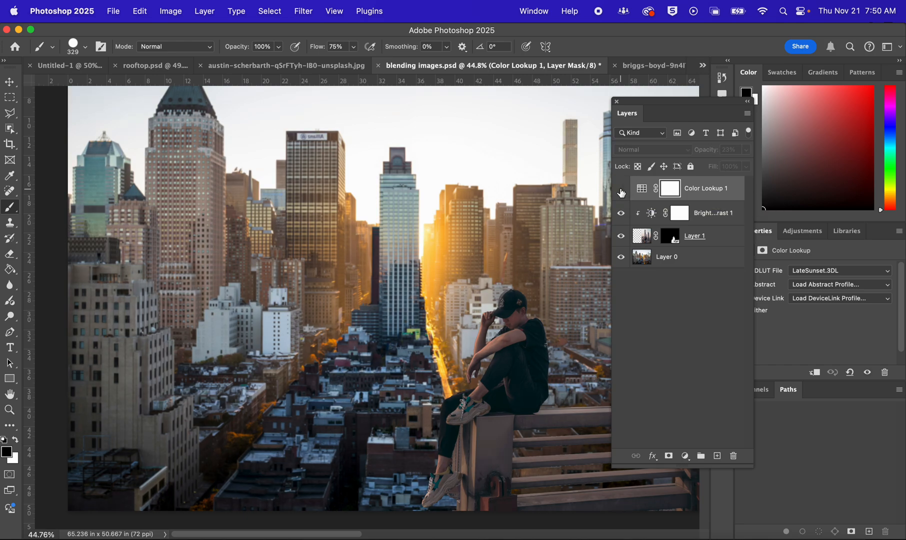
click(620, 191)
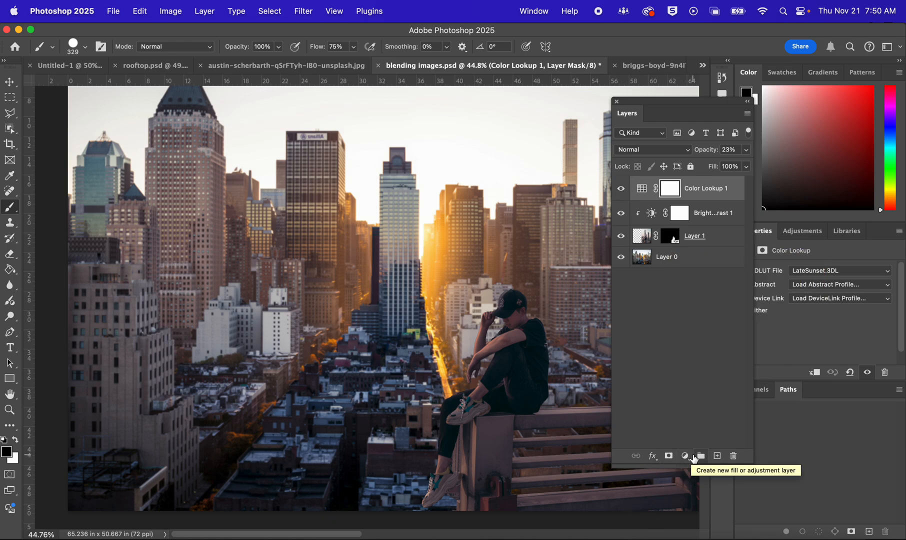
Add a Brightness/Contrast adjustment layer above the Color Lookup layer and set its brightness to -30
click(685, 456)
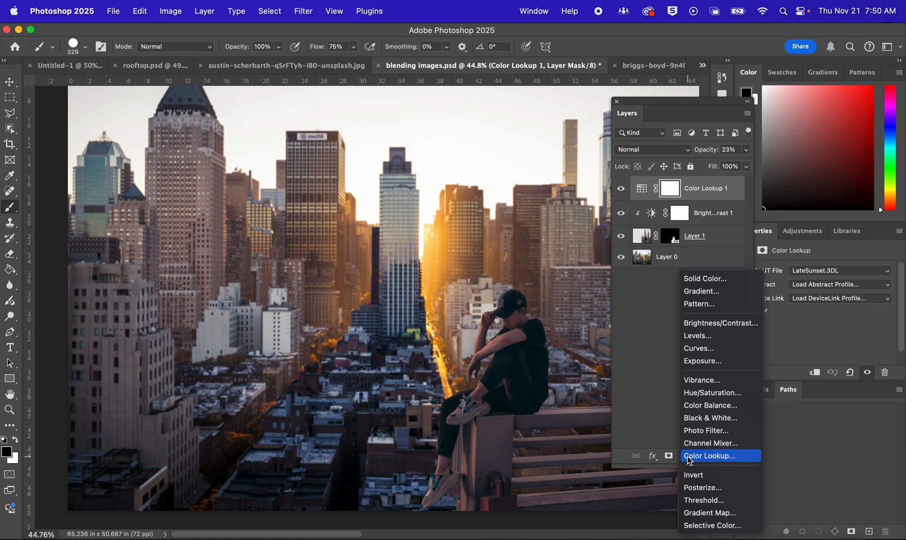
click(713, 328)
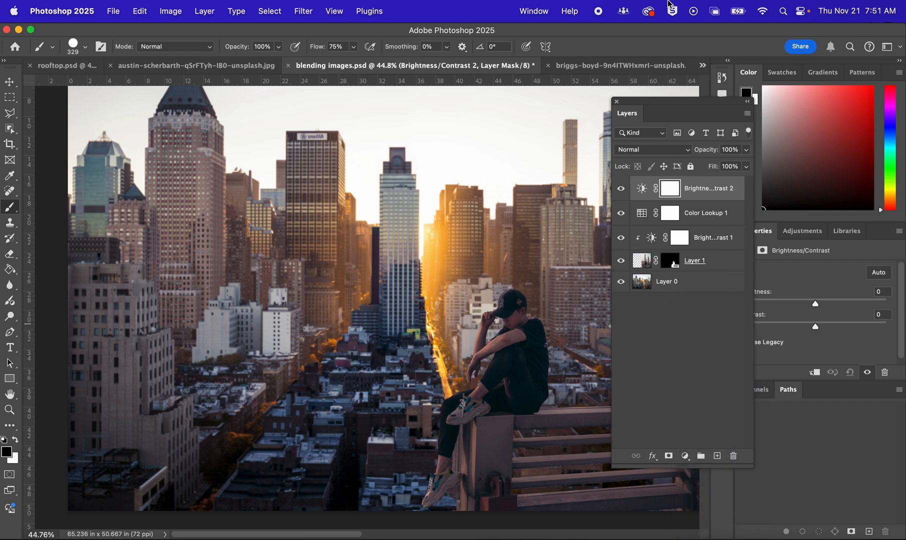
drag(659, 106, 638, 170)
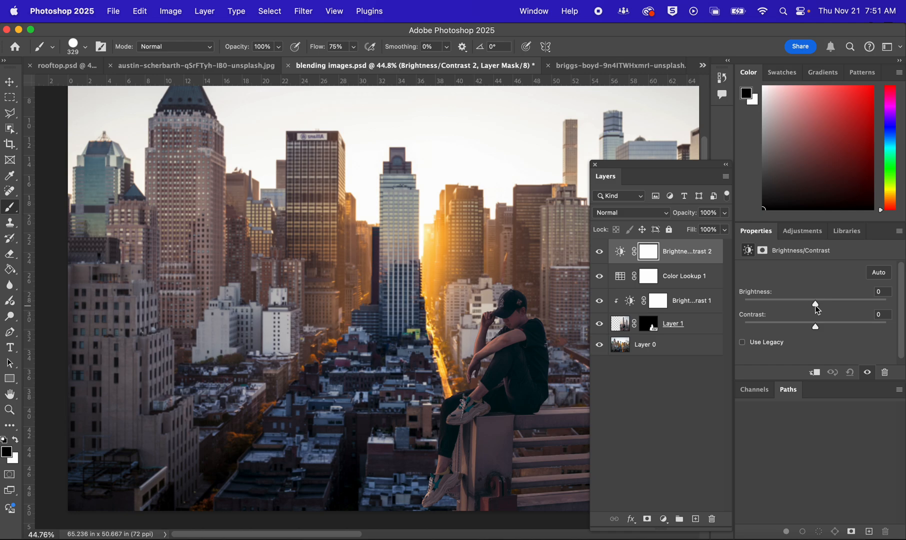
mouse_move(815, 305)
mouse_down()
mouse_move(785, 308)
mouse_move(803, 306)
mouse_up()
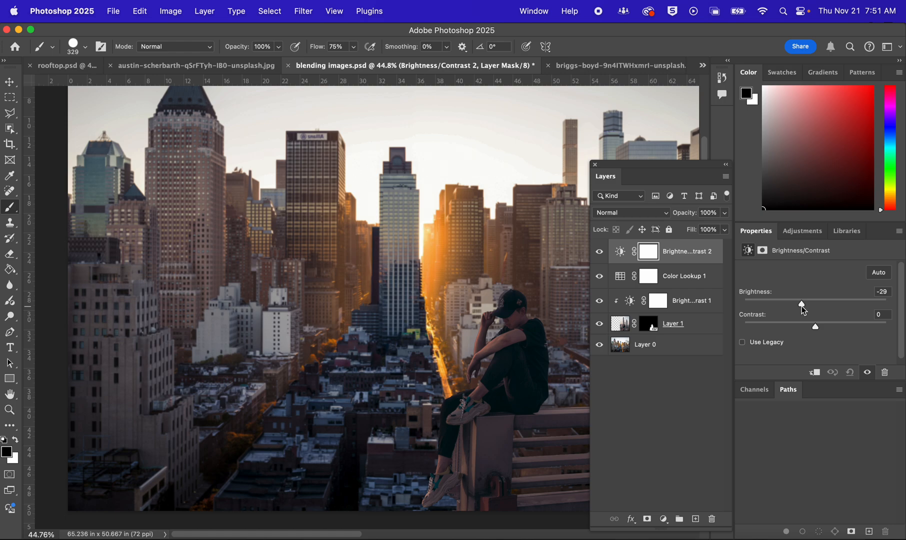
drag(801, 306, 800, 306)
click(889, 293)
text(-30)
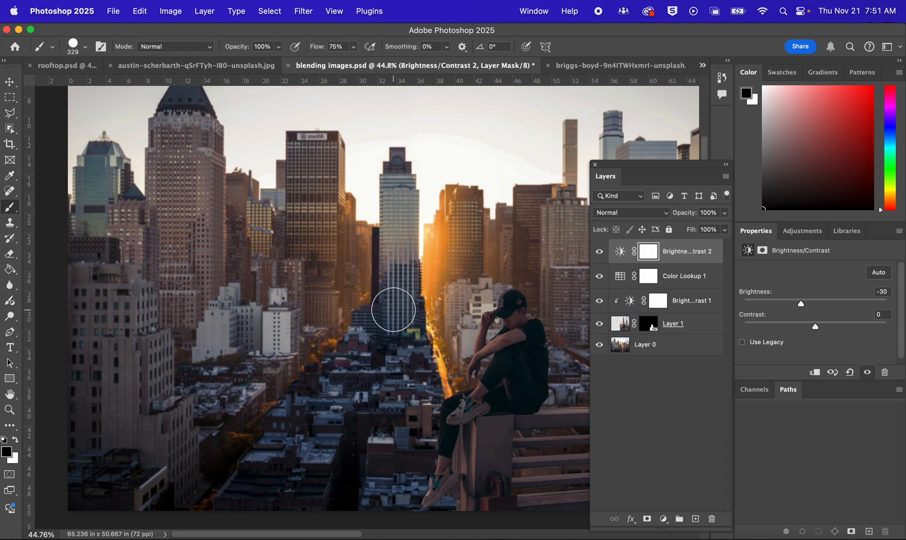
Paint black on the new Brightness/Contrast mask over the image centre with a soft brush of size 2858 at 14% flow, leaving a vignette
mouse_move(390, 295)
mouse_down()
mouse_move(538, 295)
mouse_move(684, 457)
mouse_move(653, 116)
mouse_move(735, 124)
mouse_move(725, 125)
mouse_up()
drag(319, 47, 285, 56)
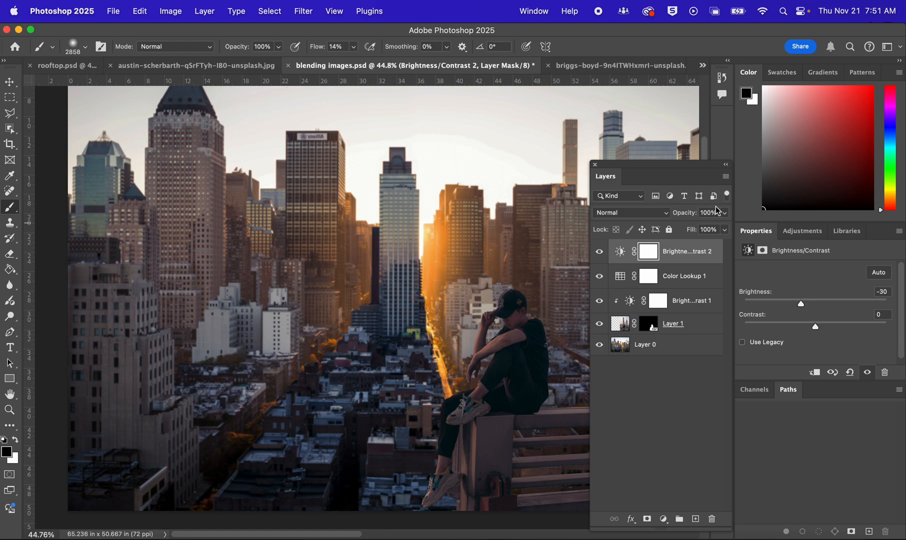
drag(671, 164, 775, 123)
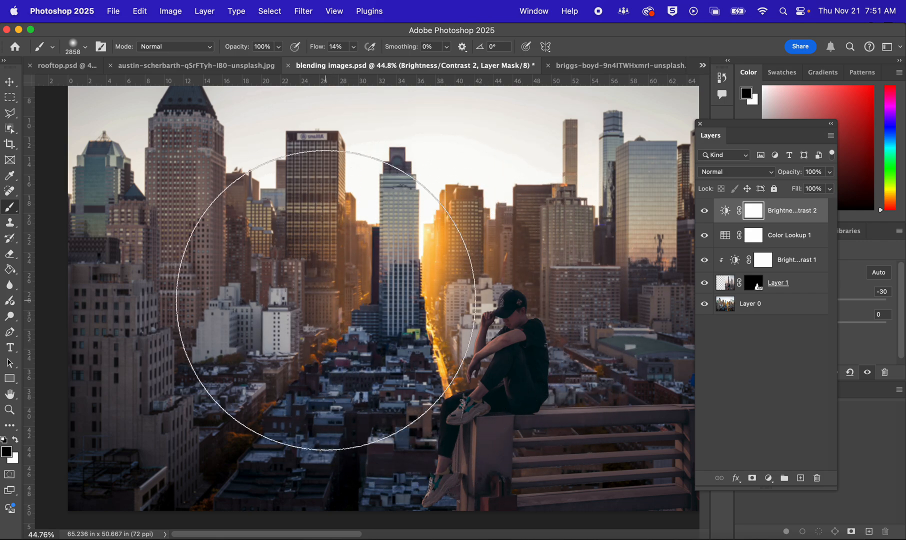
mouse_move(477, 265)
mouse_down()
mouse_move(445, 362)
mouse_move(475, 263)
mouse_move(475, 277)
mouse_move(411, 354)
mouse_up()
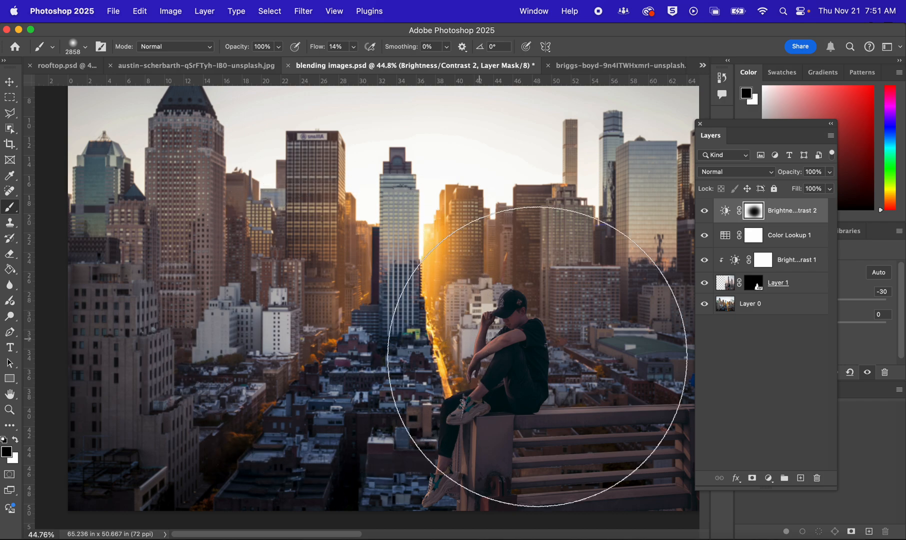
Compare the composite with and without the masked vignette adjustment layer, leaving the layer visible
click(703, 213)
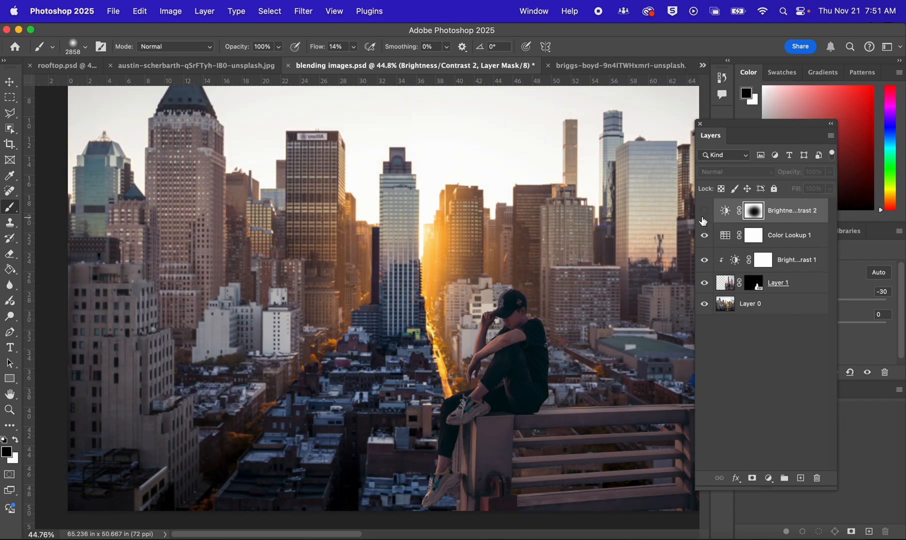
click(703, 218)
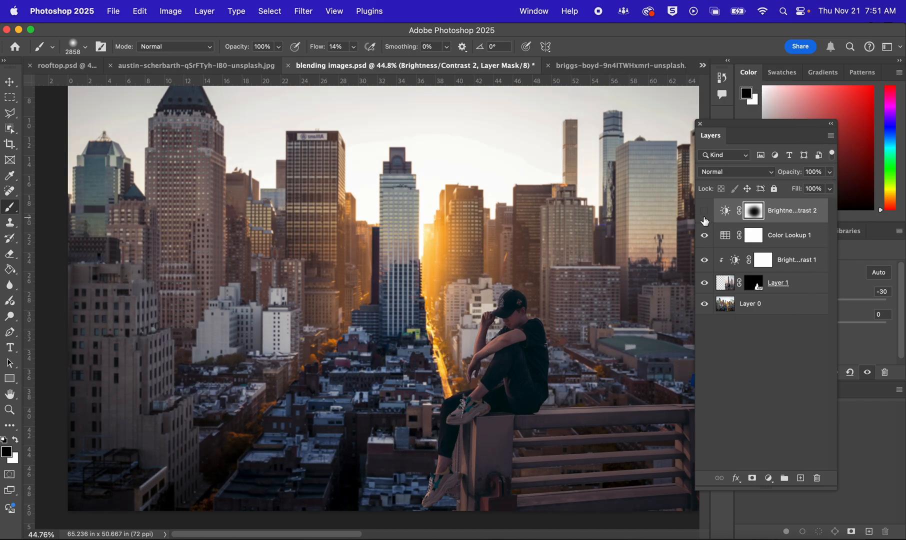
click(704, 219)
mouse_move(704, 220)
mouse_down()
mouse_move(706, 263)
mouse_move(703, 214)
mouse_up()
Save a JPEG copy of the composite to the Desktop, naming it with the author's surname followed by "-blending"
click(116, 10)
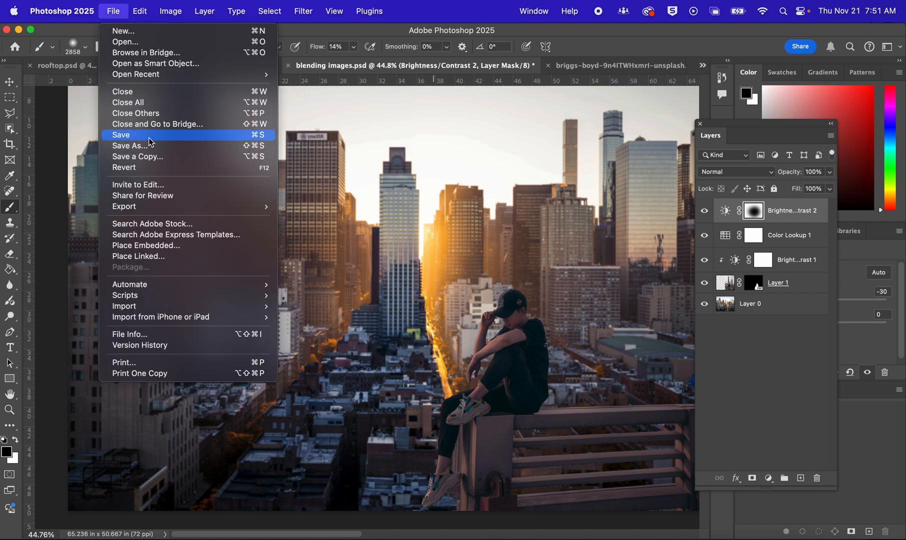
click(160, 155)
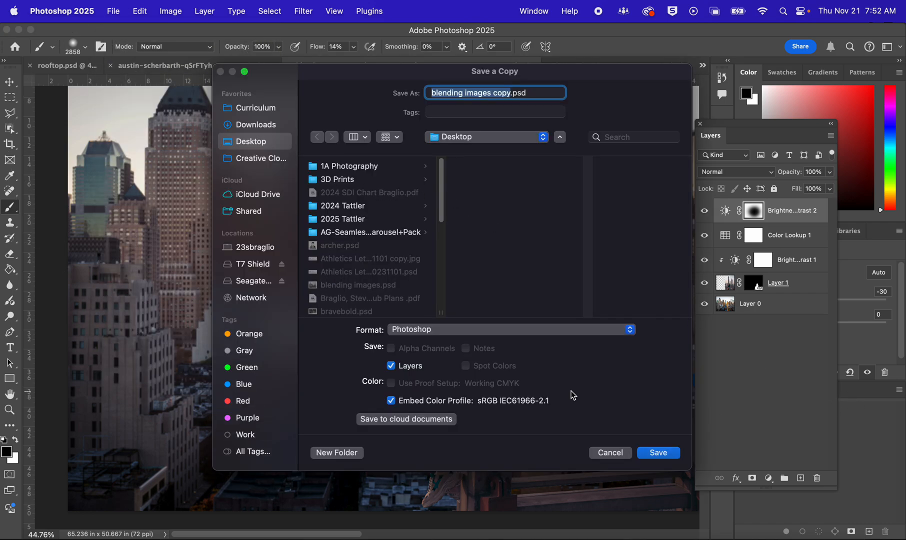
click(469, 330)
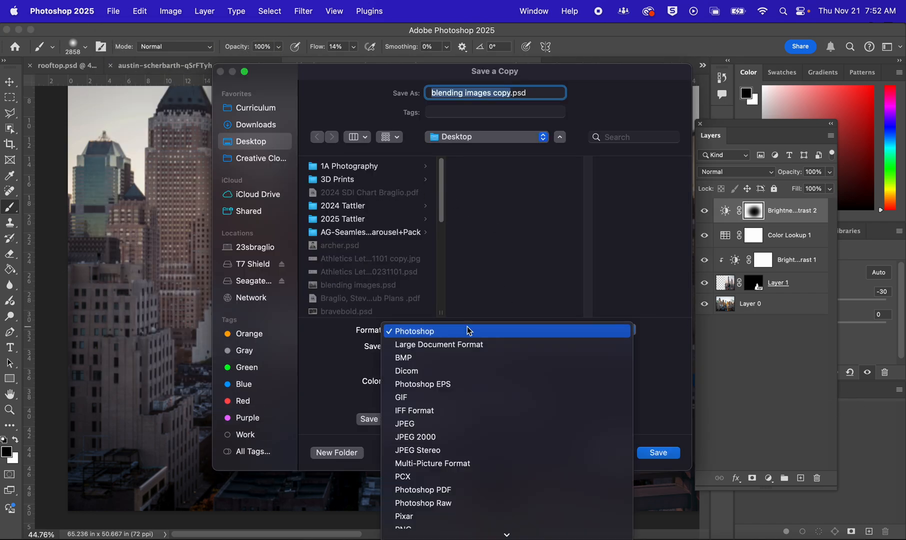
click(447, 424)
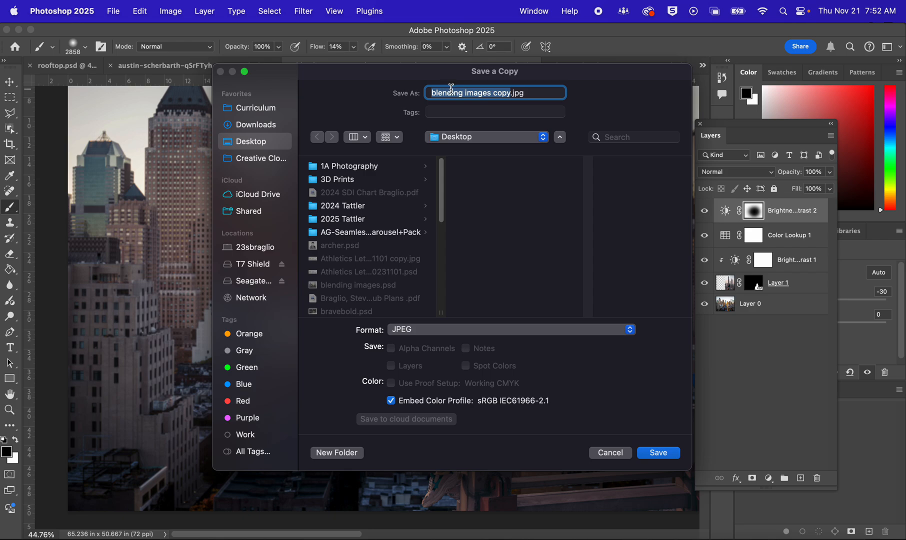
text(braglio-bl)
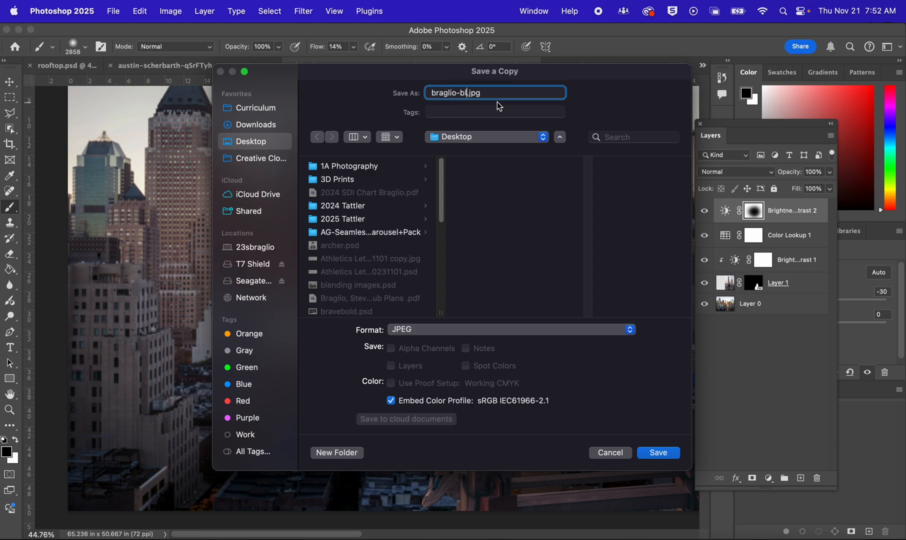
text(ending)
key(Return)
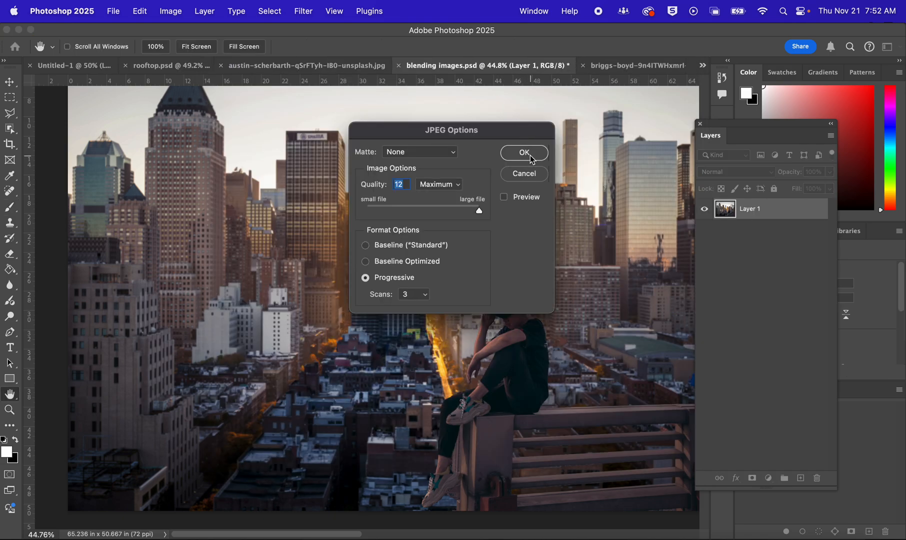